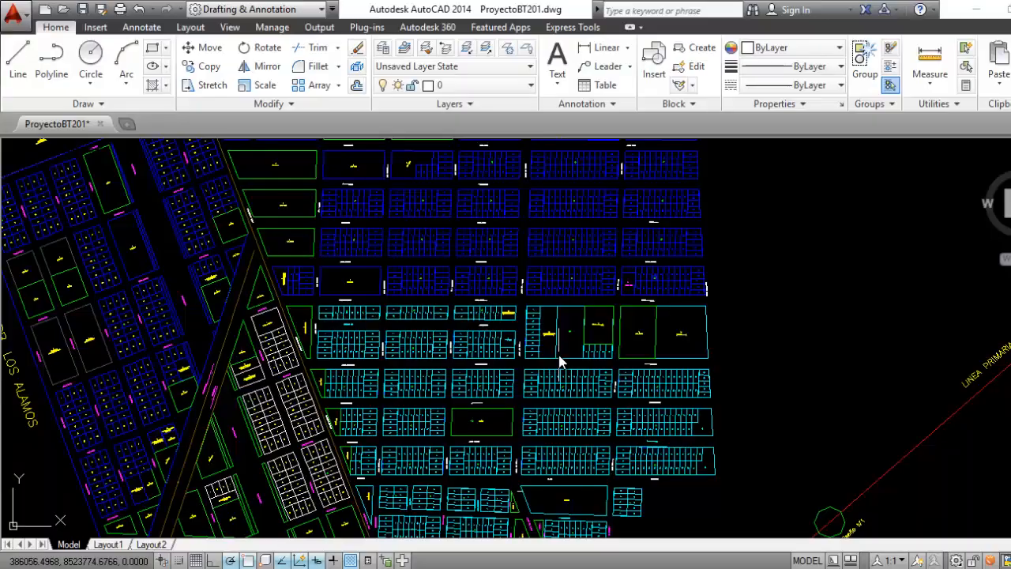
pyautogui.scroll(-3, 559, 357)
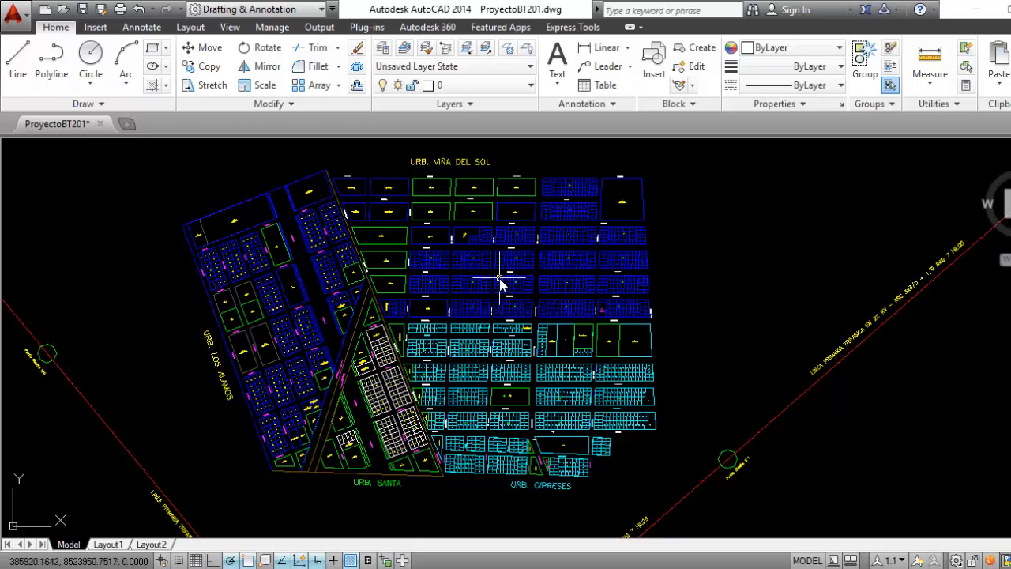
pyautogui.scroll(2, 486, 312)
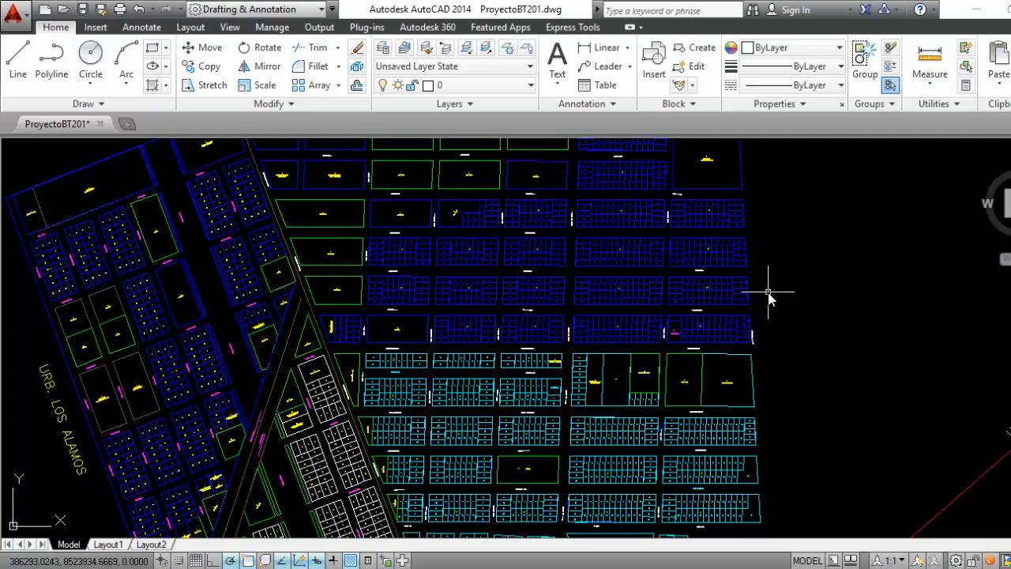
pyautogui.scroll(-3, 768, 294)
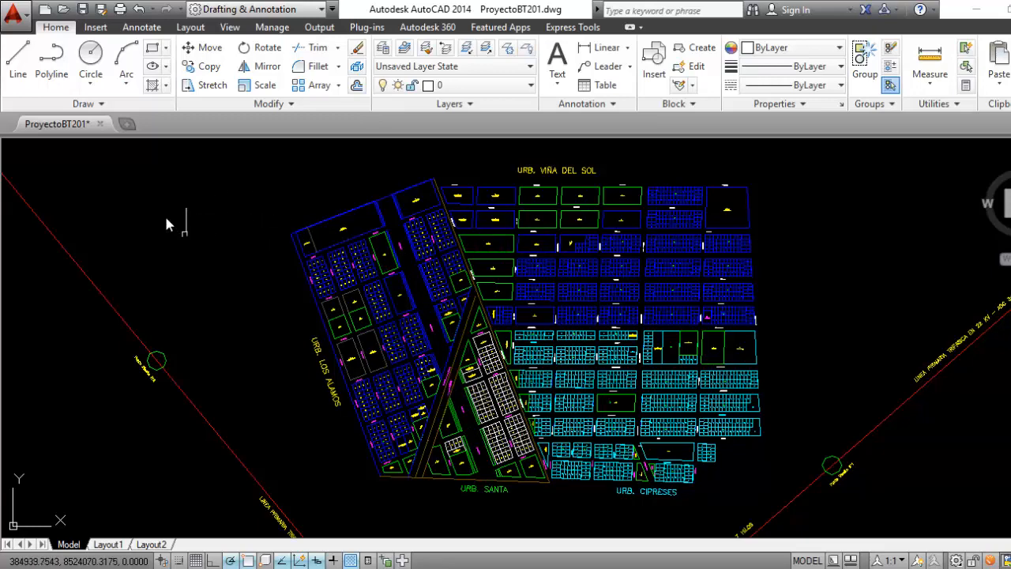
# Save the drawing as VillaLIbertadores in AutoCAD 2010/LT2010 DXF format, and decline saving it in the AutoCAD 2013 drawing format
pyautogui.click(13, 14)
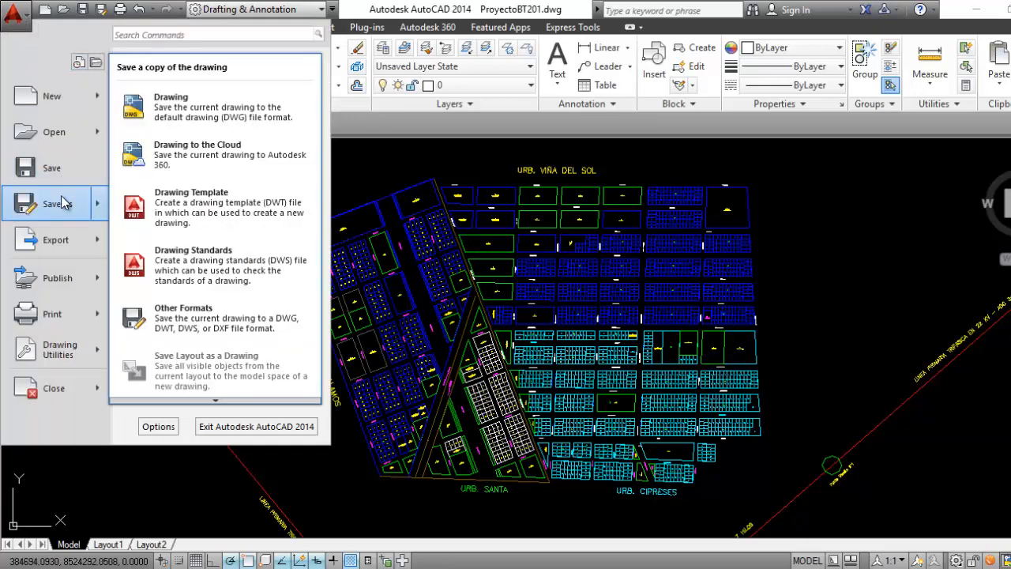
pyautogui.click(59, 199)
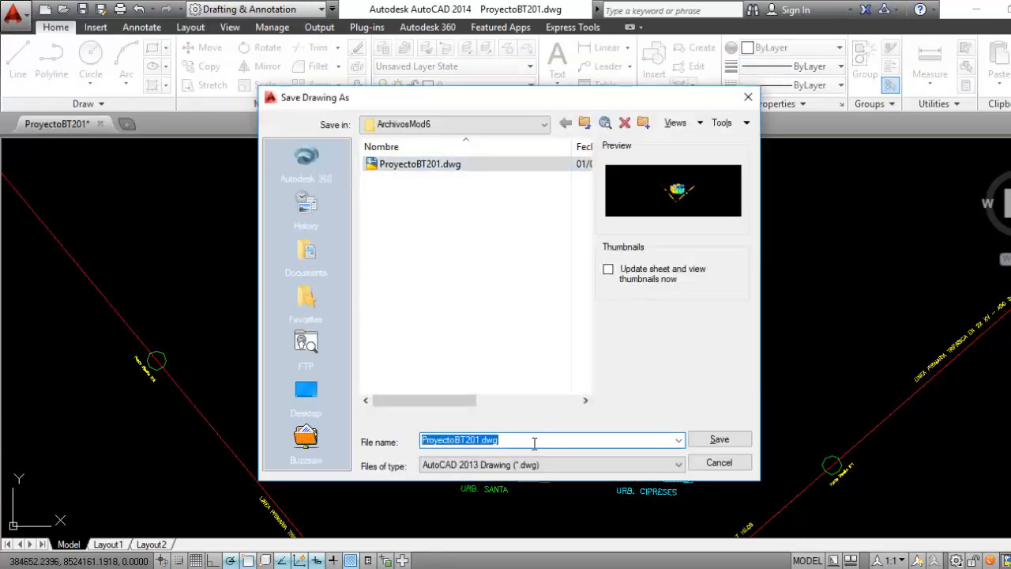
pyautogui.write('VillaLibertadores')
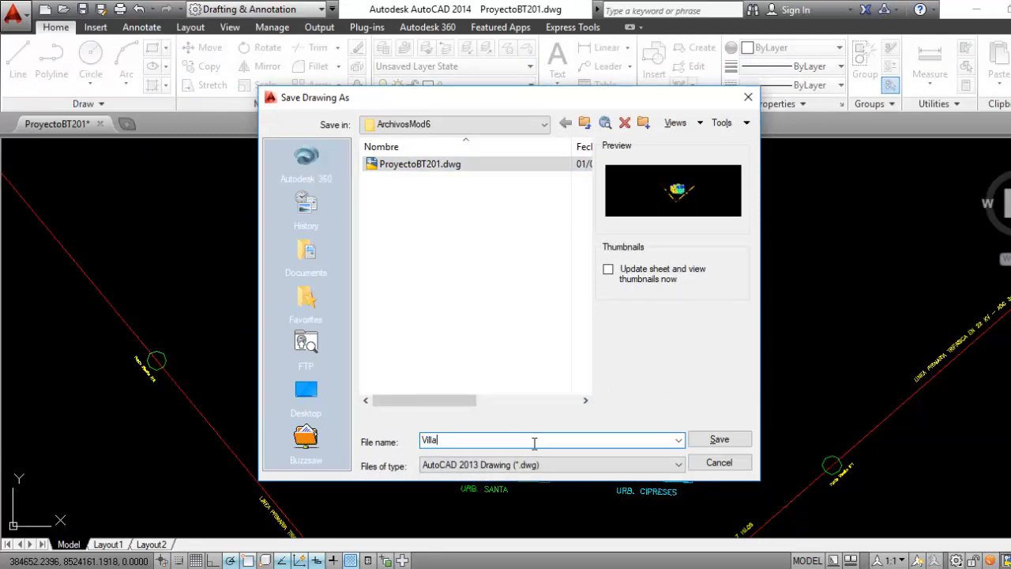
pyautogui.click(671, 466)
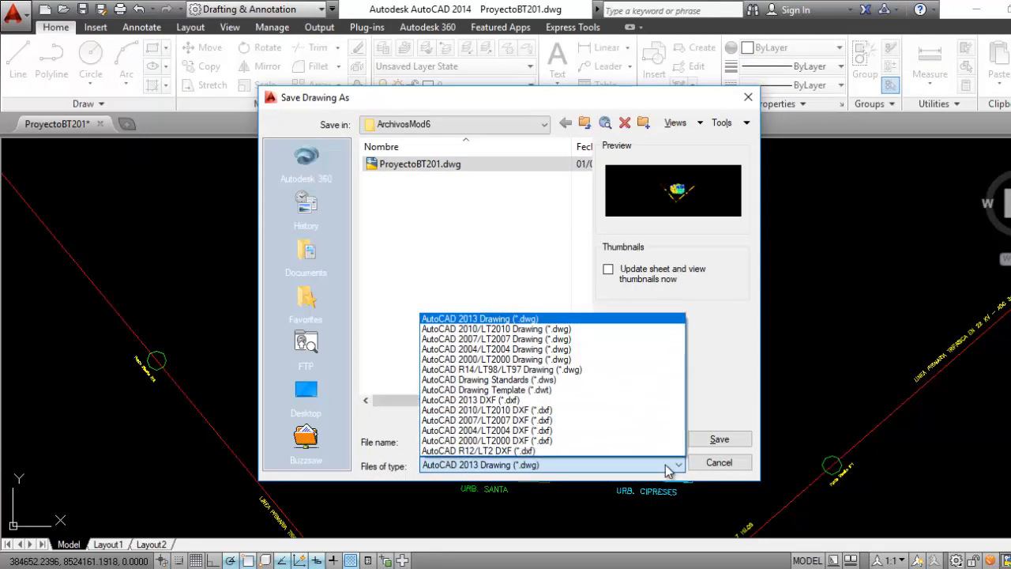
pyautogui.click(561, 410)
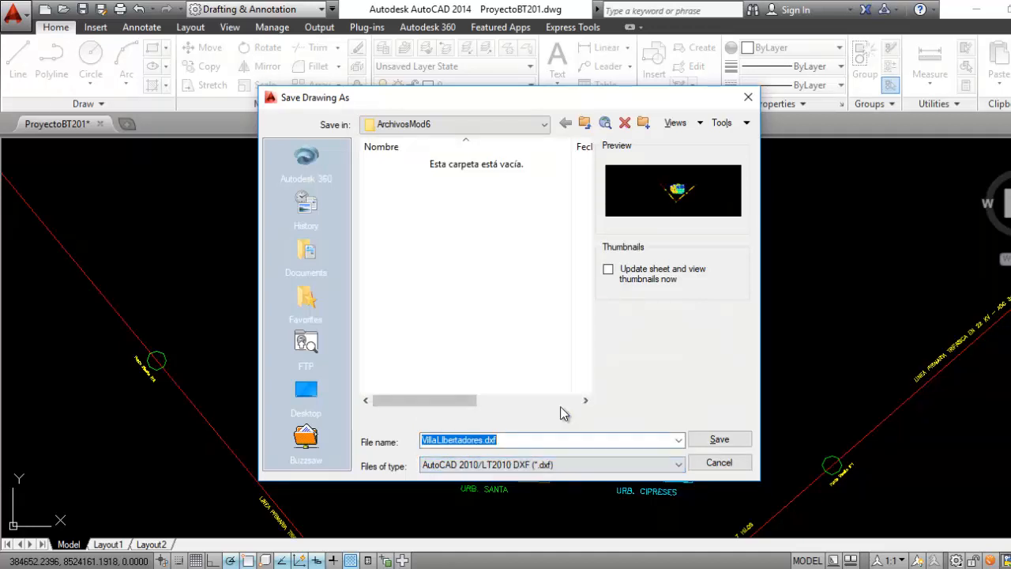
pyautogui.click(715, 440)
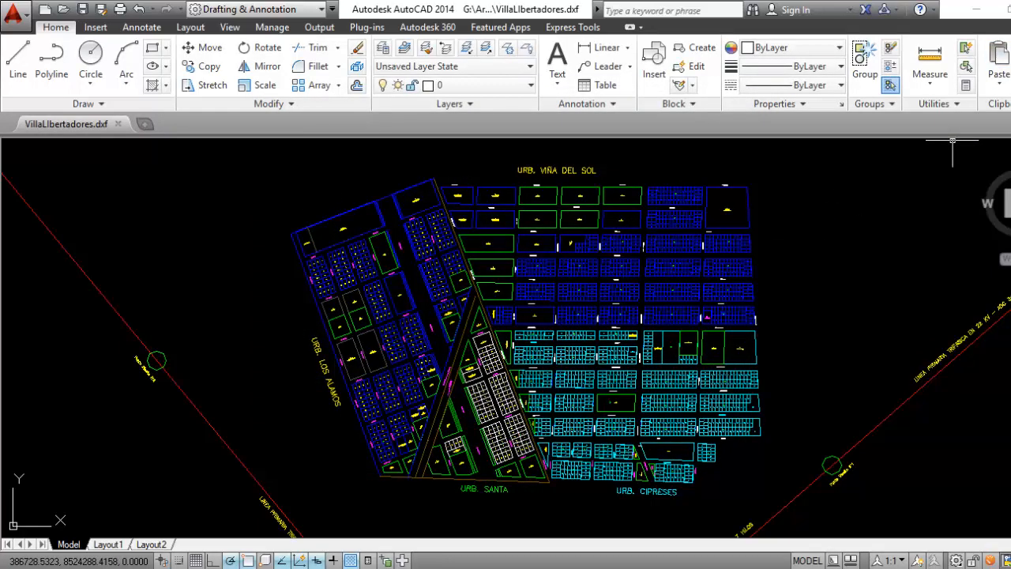
pyautogui.hotkey('ctrl', 's')
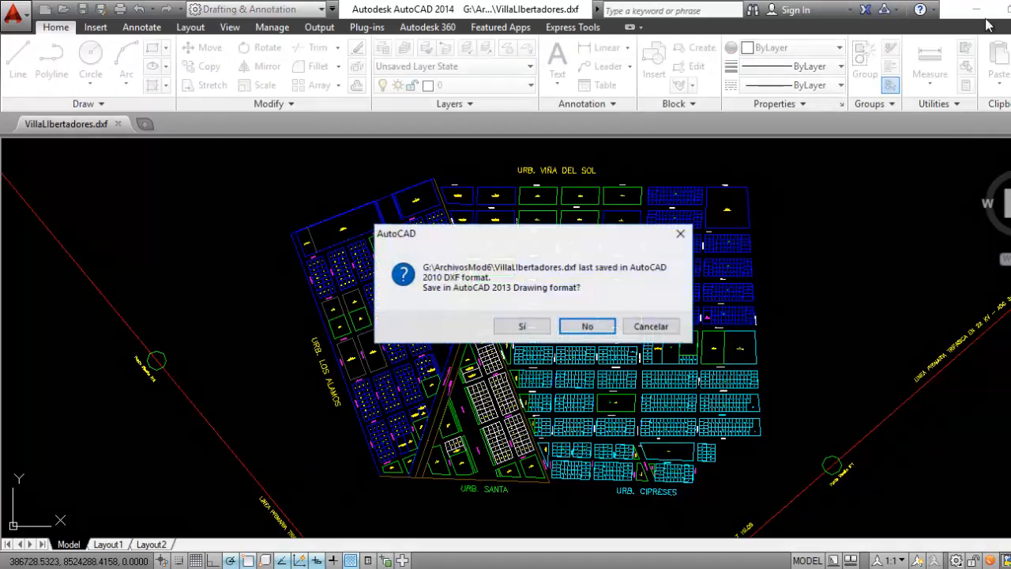
pyautogui.click(584, 327)
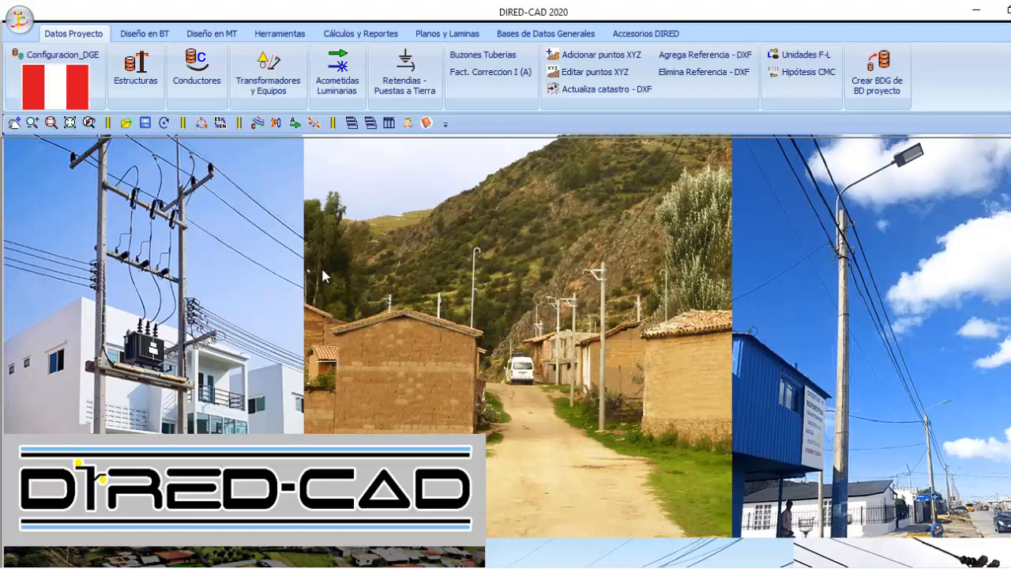
# Switch to DIRED-CAD, load the settings file Configuracion_DGE.cfg, and apply its project and database configuration
pyautogui.click(86, 61)
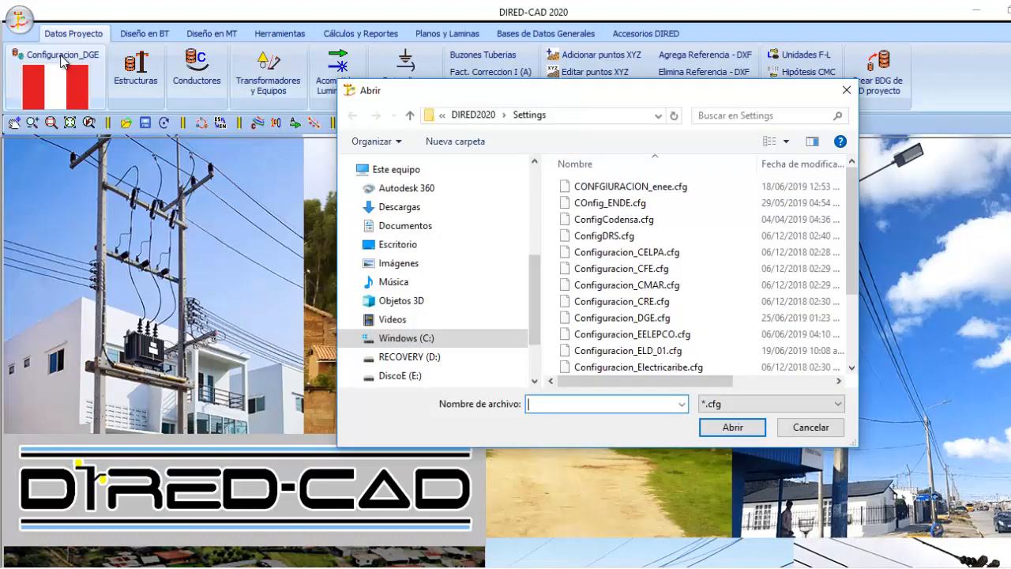
pyautogui.click(648, 318)
pyautogui.click(731, 427)
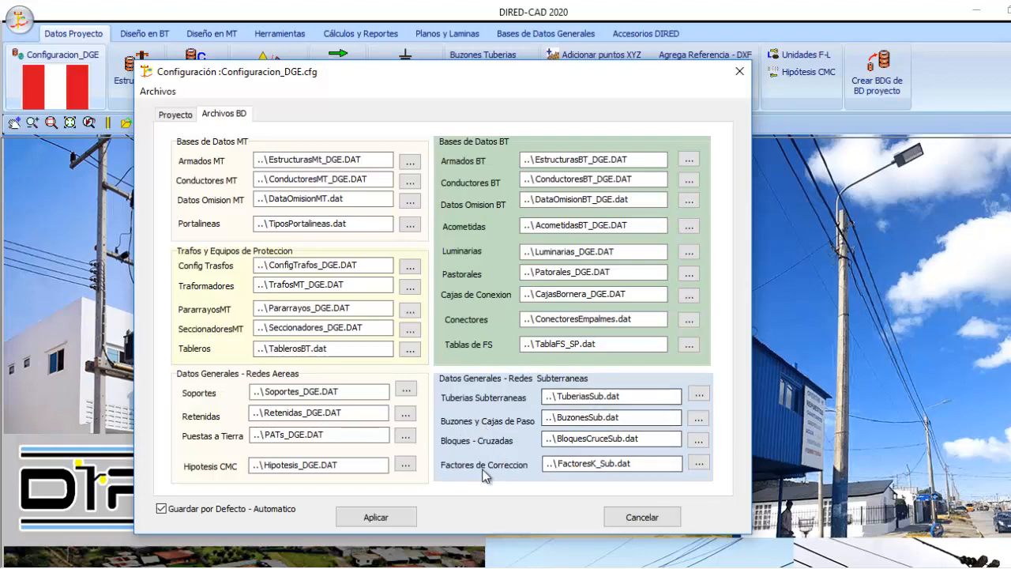
pyautogui.click(383, 517)
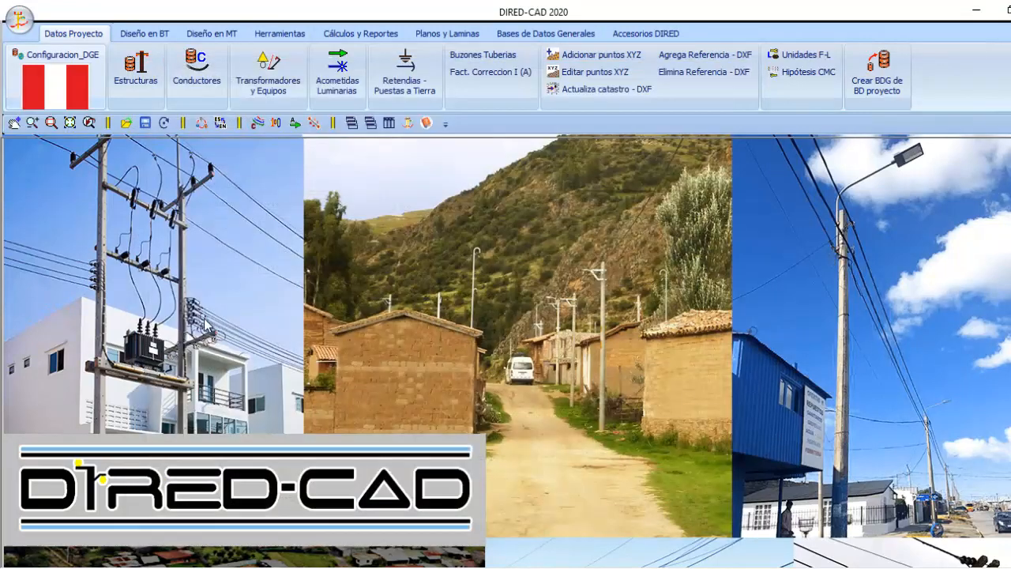
# Load the settings file Configuracion_CRE.cfg and apply its database file configuration
pyautogui.click(86, 64)
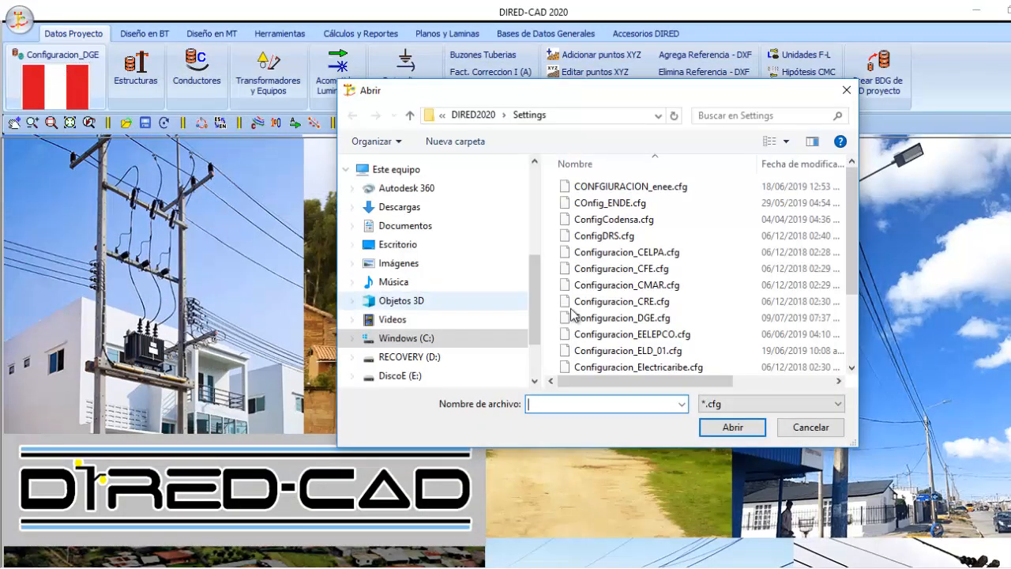
pyautogui.click(649, 304)
pyautogui.click(732, 427)
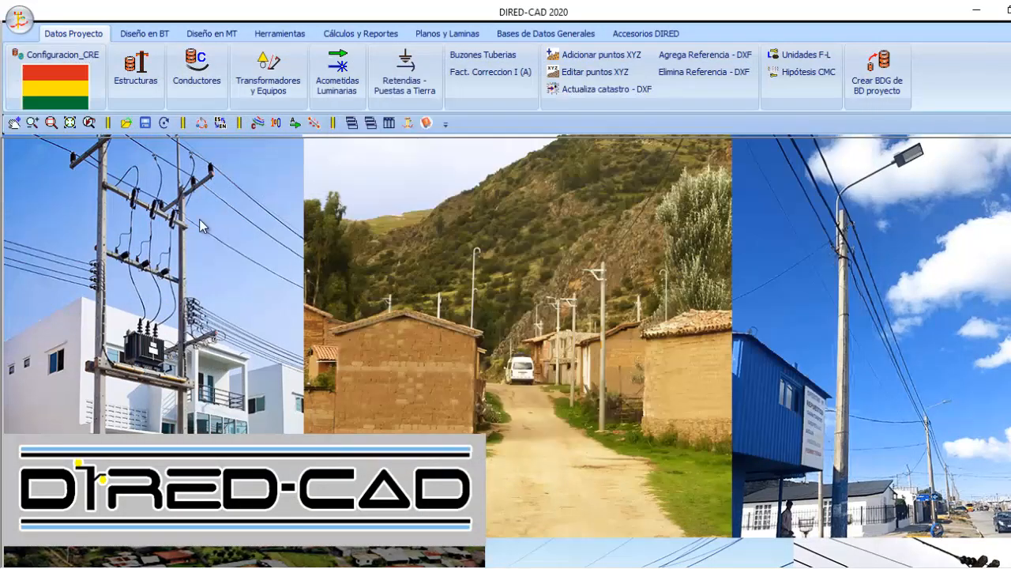
pyautogui.click(59, 71)
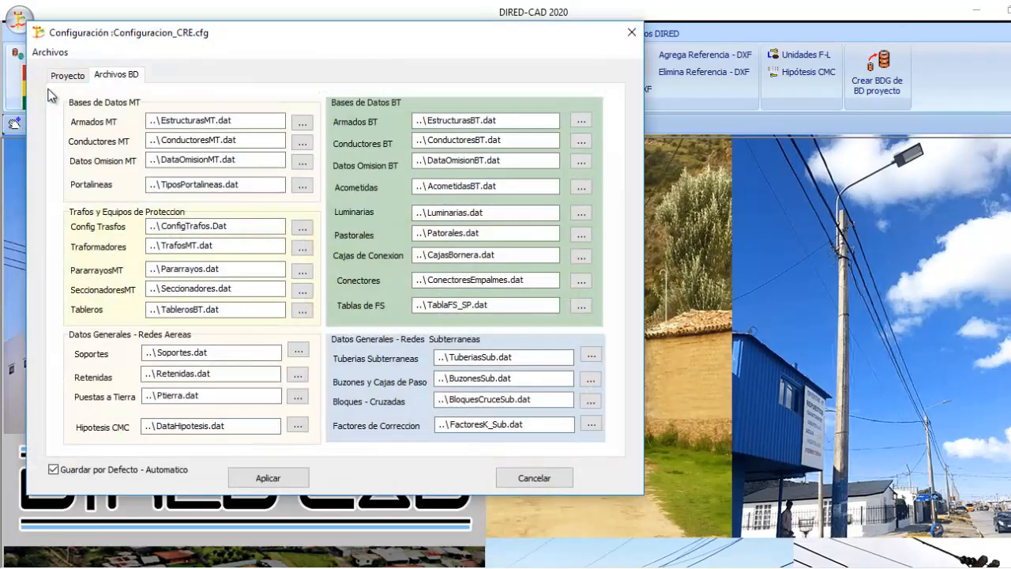
pyautogui.click(267, 477)
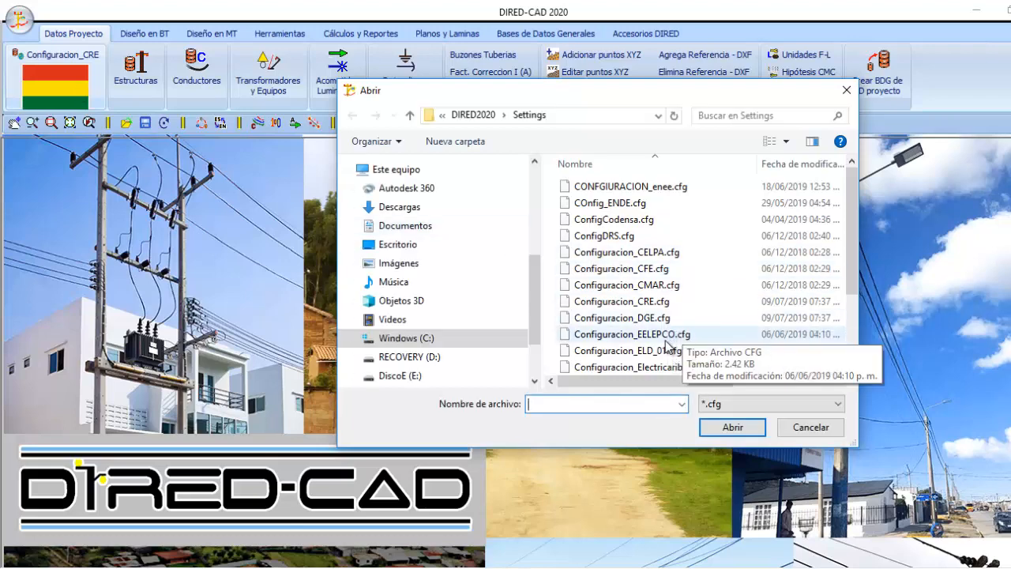
# Load the settings file Configuracion_MEER.cfg and show its configured database files
pyautogui.scroll(-2, 667, 345)
pyautogui.click(663, 335)
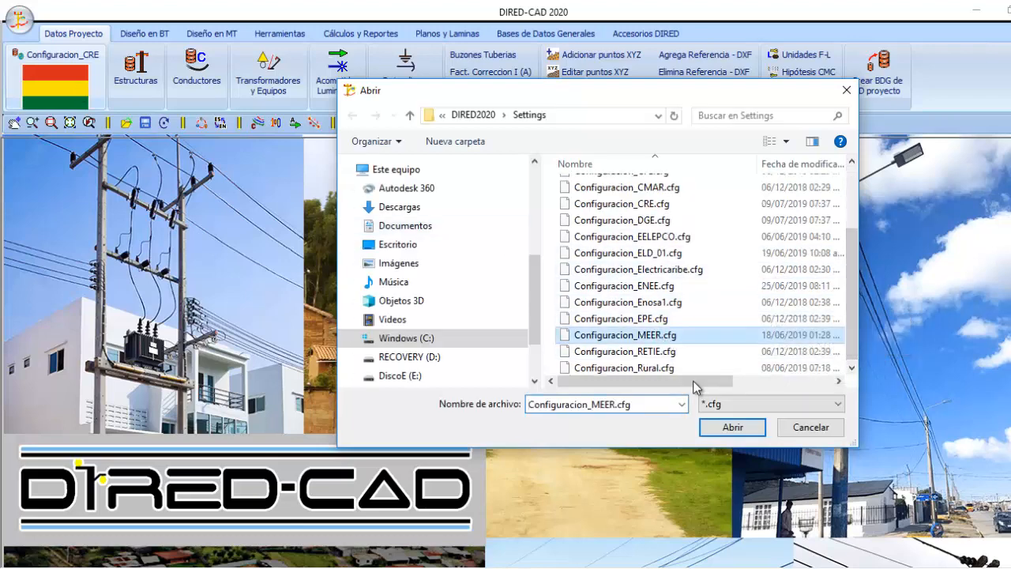
pyautogui.click(732, 427)
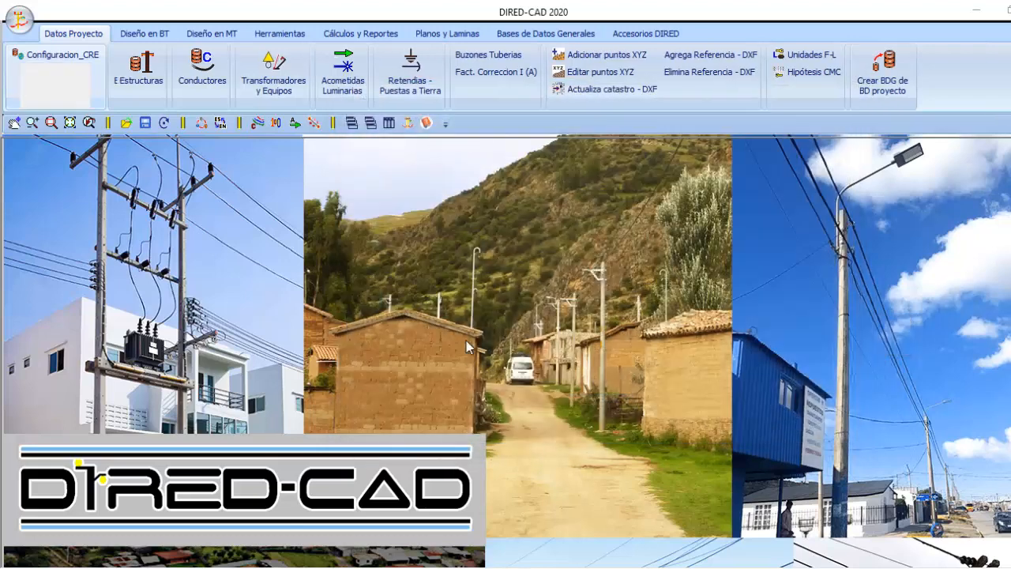
pyautogui.click(87, 61)
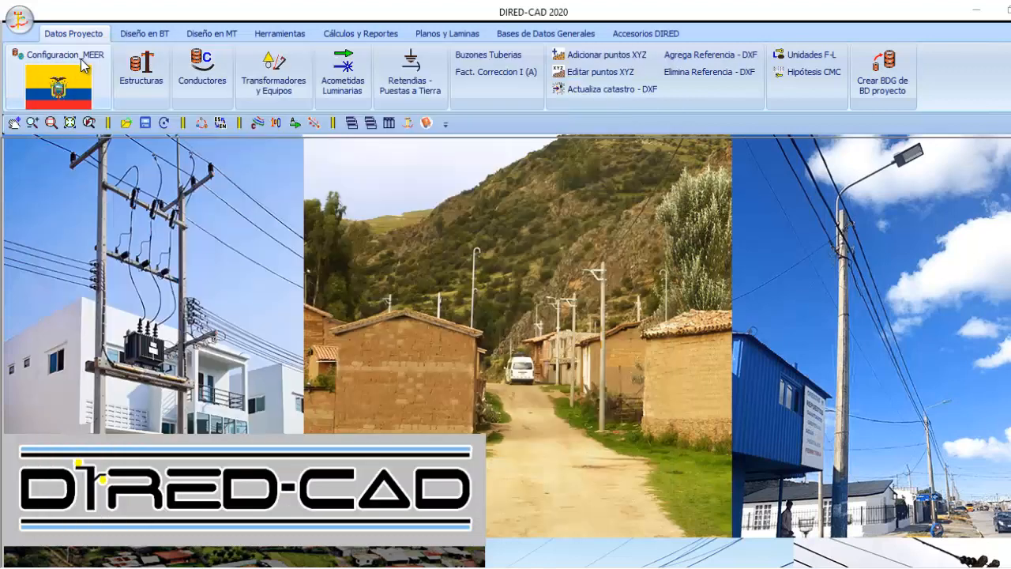
# Load Configuracion_DGE.cfg again as the active project configuration
pyautogui.click(85, 66)
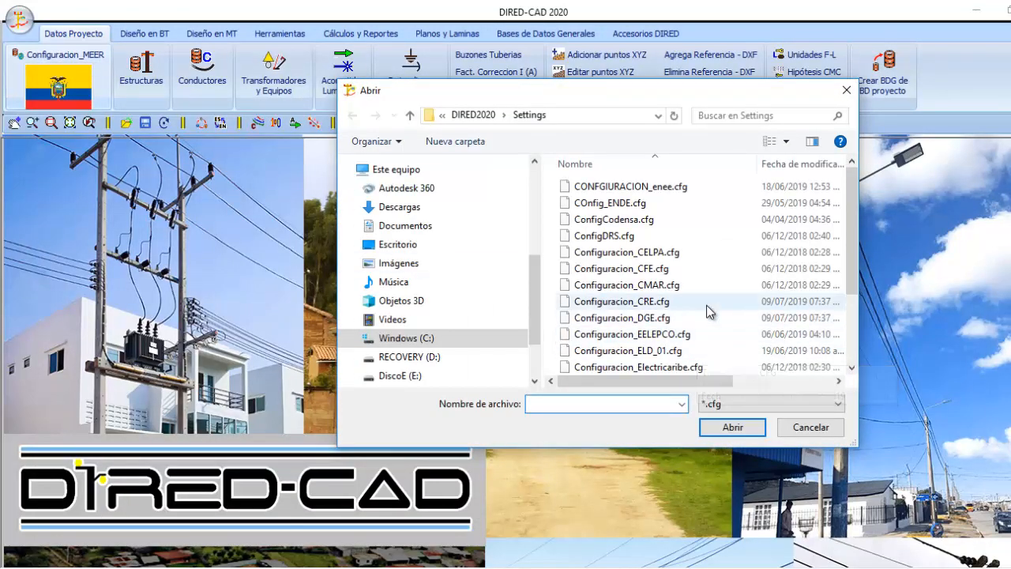
pyautogui.click(649, 320)
pyautogui.click(732, 427)
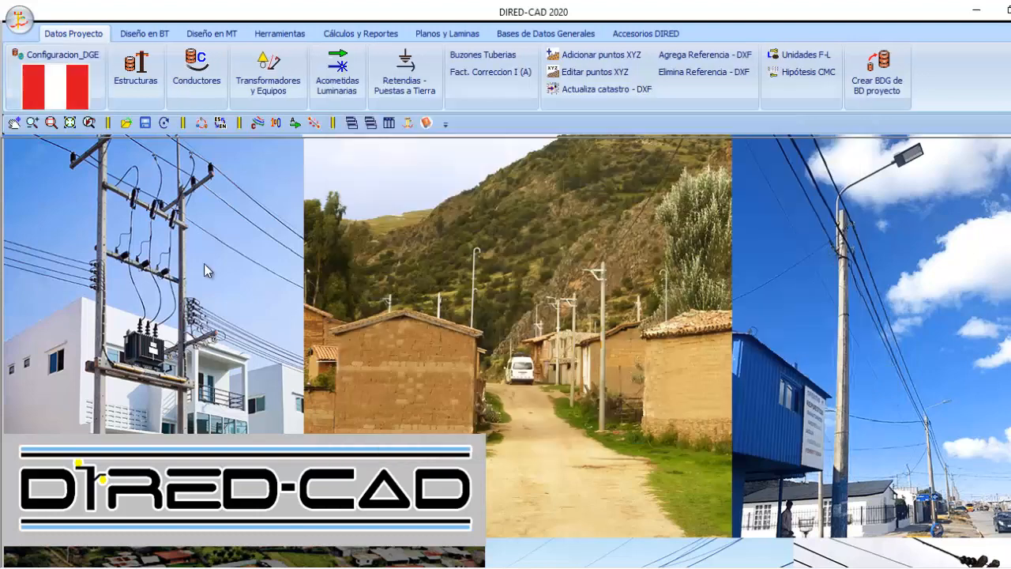
# In the DGE project data, try setting the department to LA LIBERTAD with province Chepen, view the district choices, and discard the changes
pyautogui.click(63, 96)
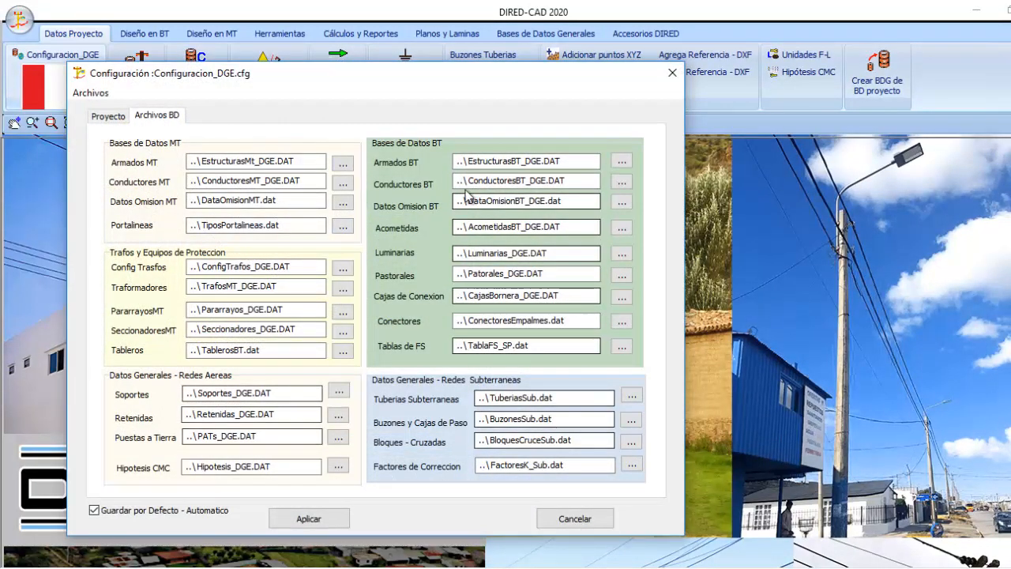
pyautogui.click(114, 115)
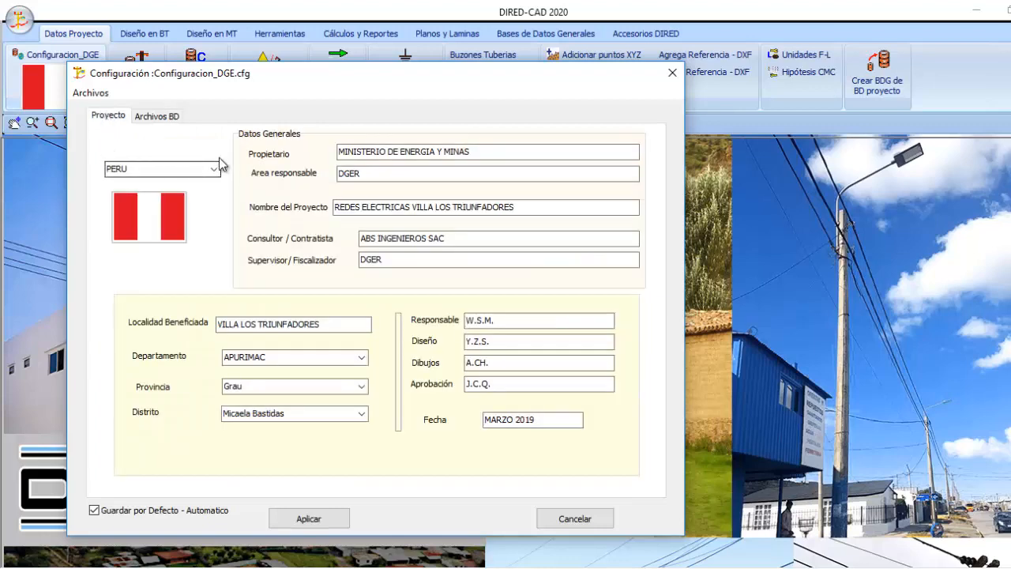
pyautogui.click(361, 357)
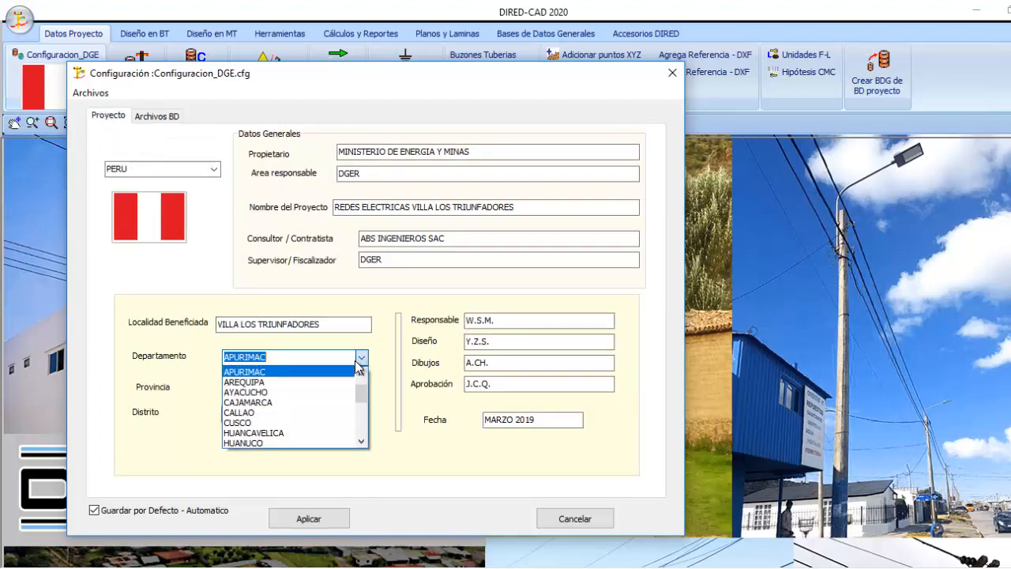
pyautogui.scroll(-2, 331, 430)
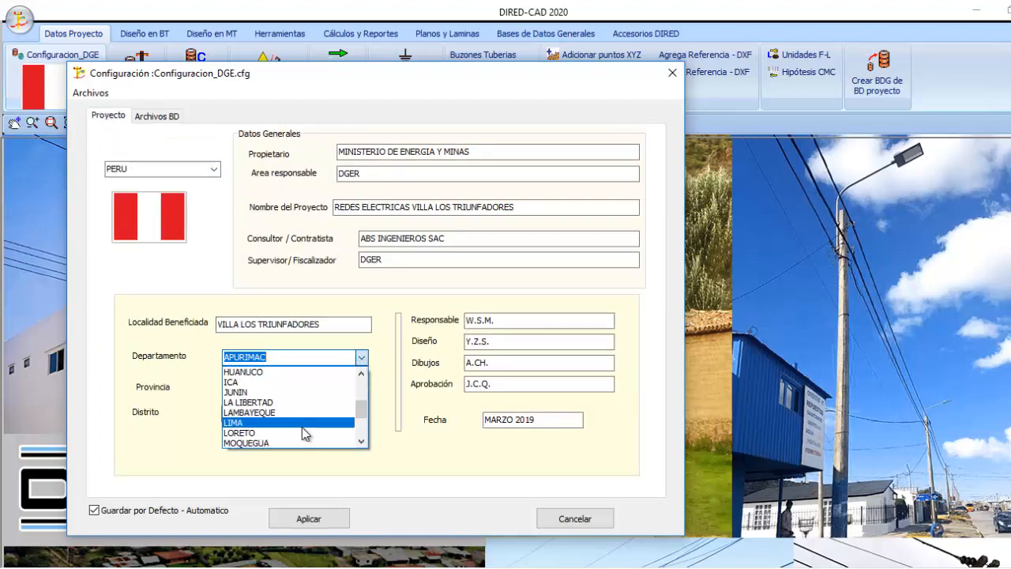
pyautogui.click(268, 402)
pyautogui.click(276, 413)
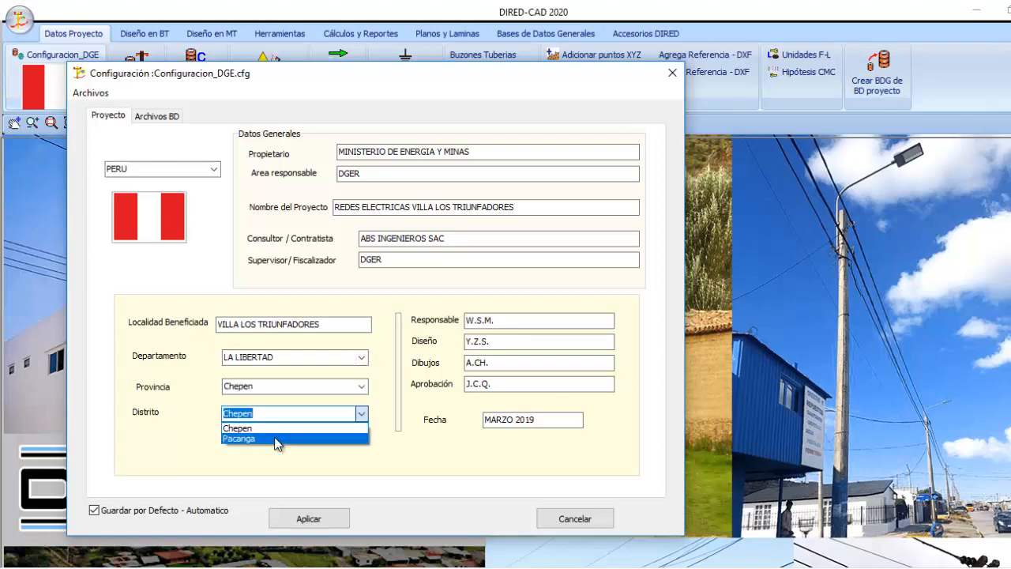
pyautogui.press('Escape')
pyautogui.press('Escape')
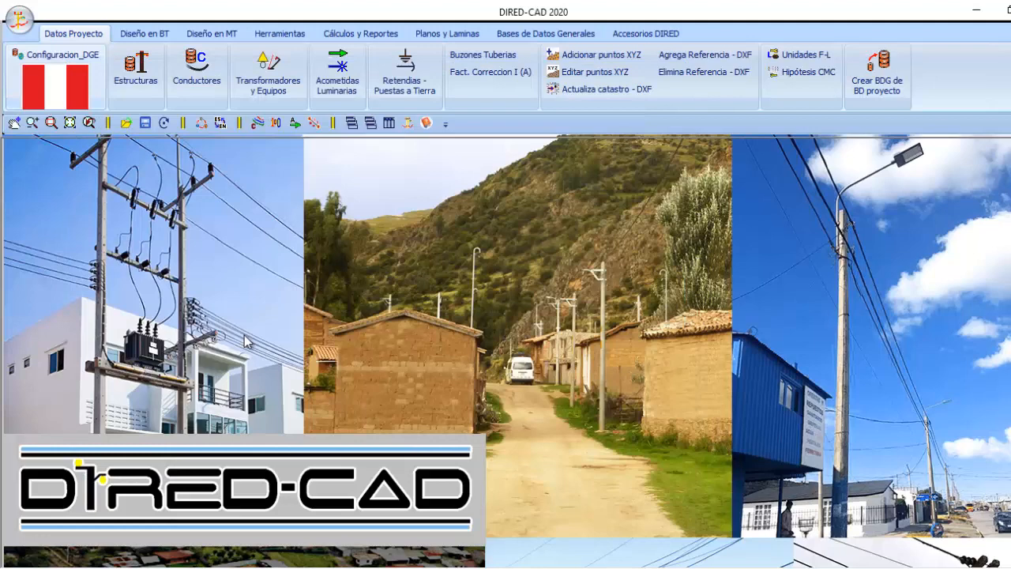
pyautogui.click(143, 34)
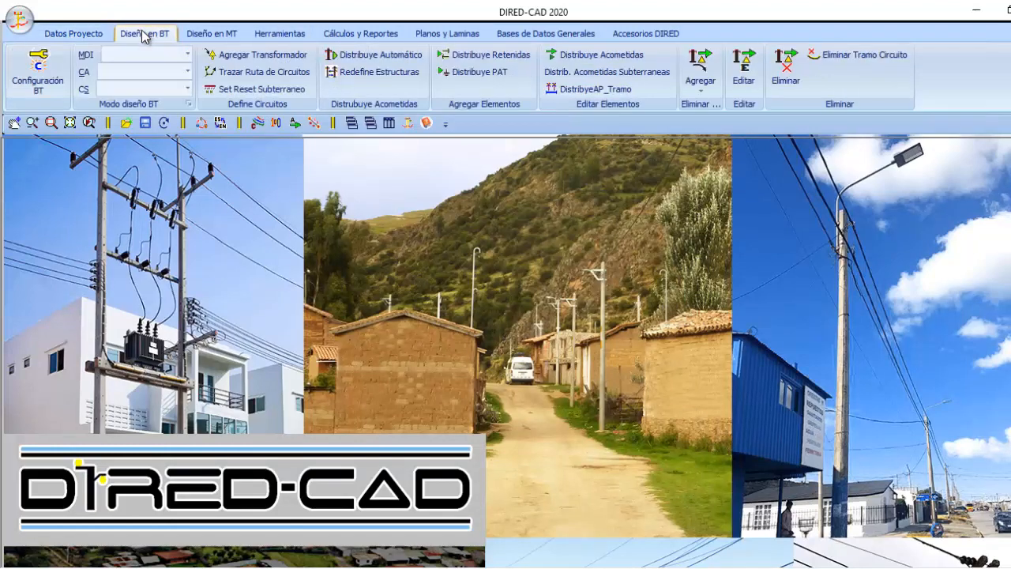
pyautogui.click(101, 33)
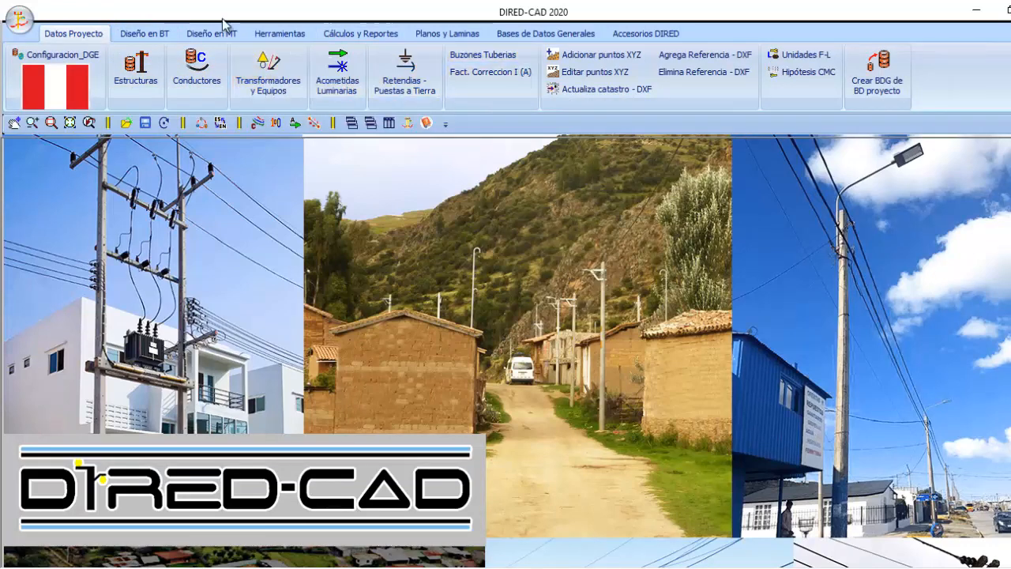
# Open the general structures database and examine the medium-voltage and low-voltage assembly geometries of the DGE configuration
pyautogui.click(551, 36)
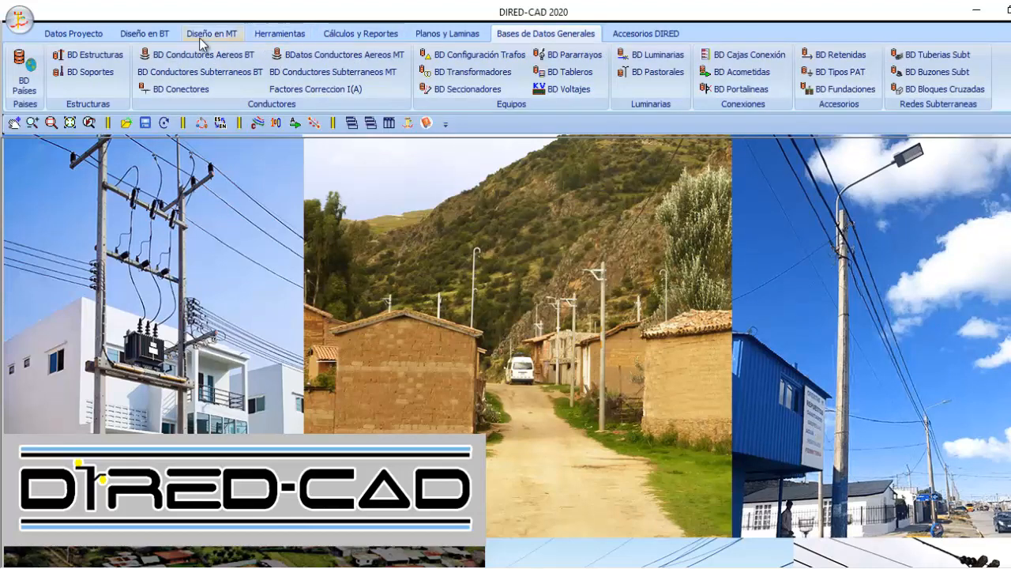
pyautogui.click(94, 54)
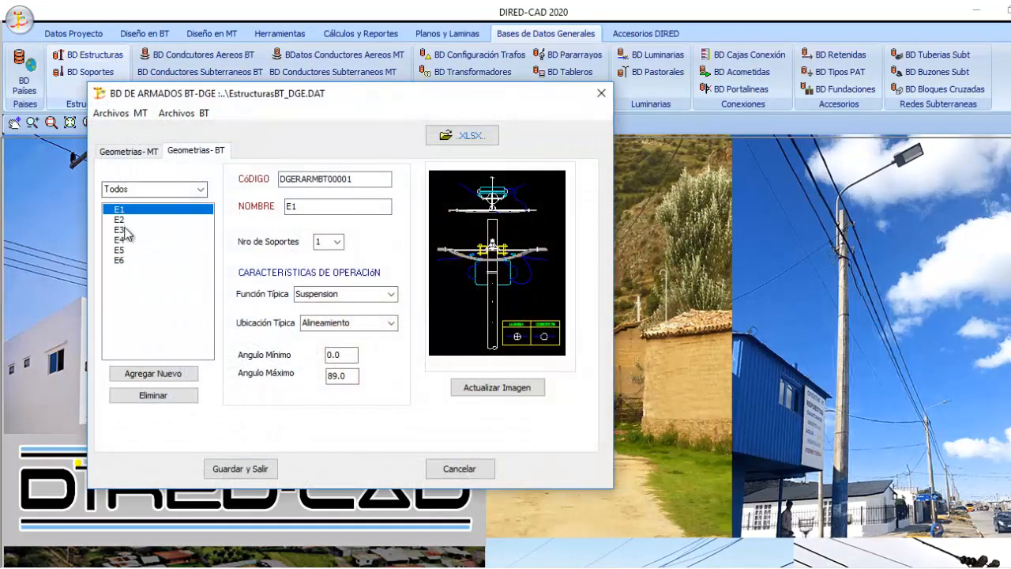
pyautogui.press('Down')
pyautogui.press('Down')
pyautogui.press('Down')
pyautogui.press('Down')
pyautogui.press('Down')
pyautogui.press('Down')
pyautogui.press('Down')
pyautogui.press('Down')
pyautogui.press('Down')
pyautogui.press('Down')
pyautogui.press('Down')
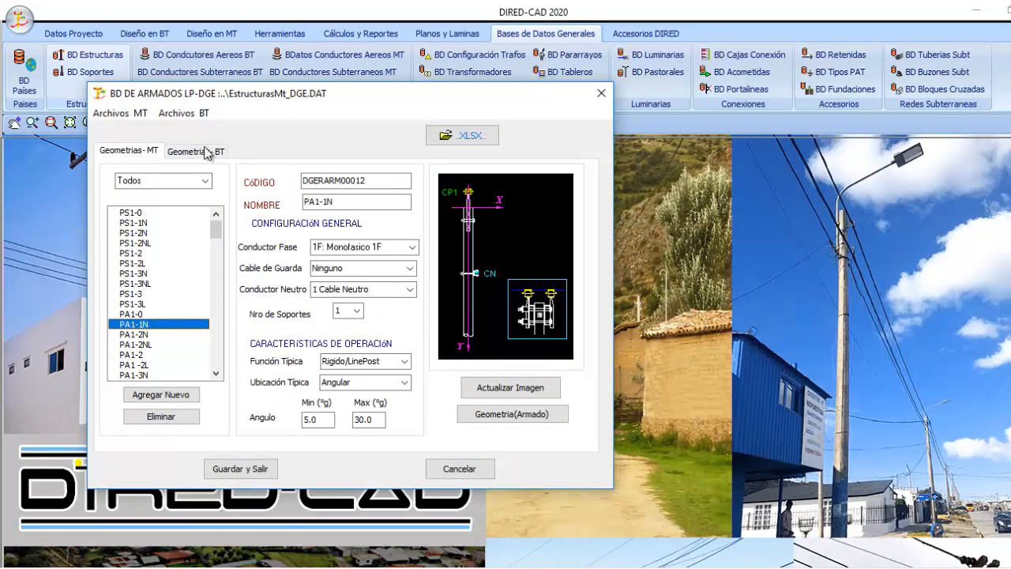
pyautogui.click(204, 151)
pyautogui.click(149, 151)
pyautogui.click(196, 151)
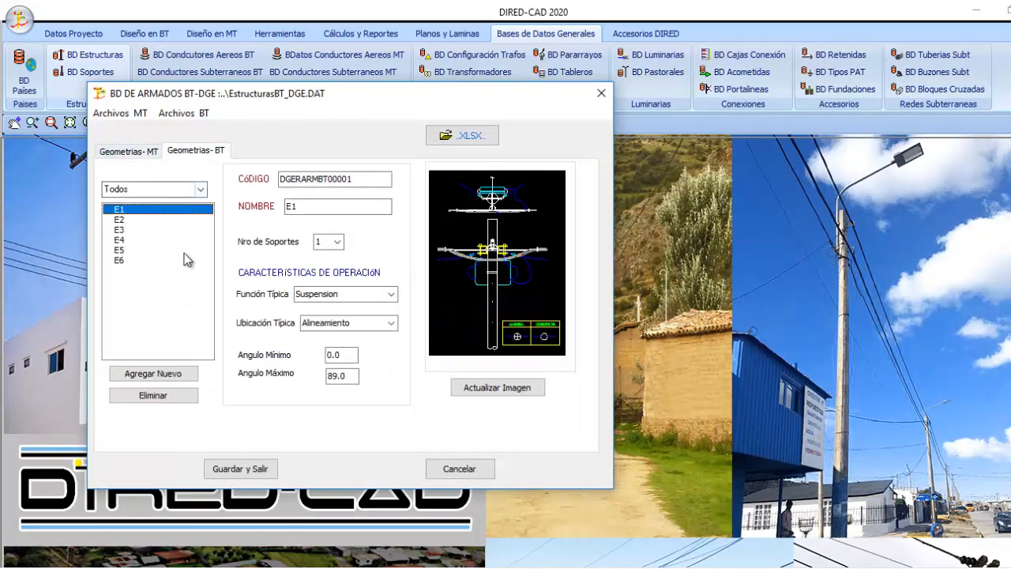
# Examine the DGE low-voltage aerial conductors (Pre ensamblado and Fases Independientes) and the medium-voltage conductors, saving and closing each database
pyautogui.click(241, 470)
pyautogui.click(222, 57)
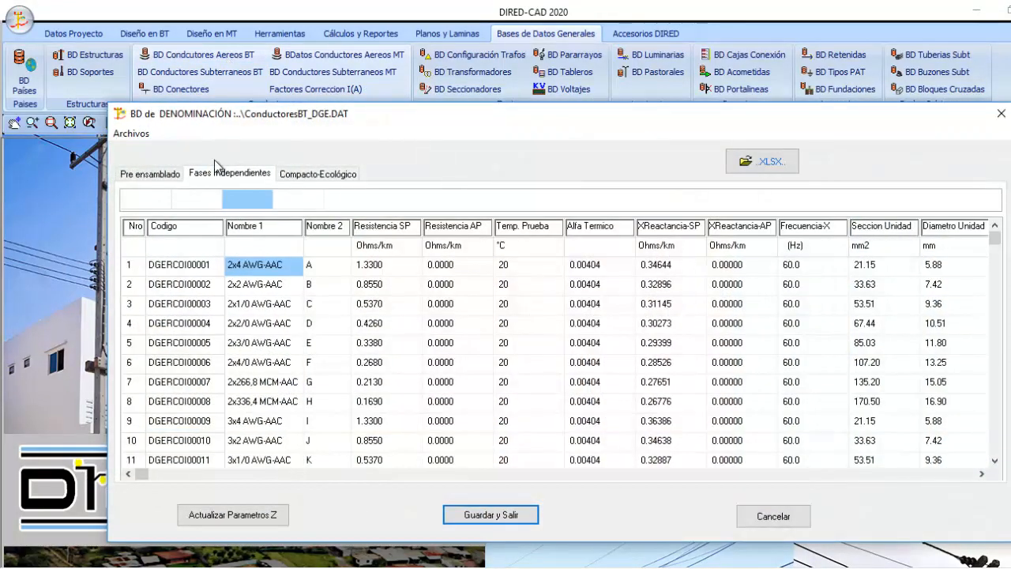
pyautogui.click(278, 307)
pyautogui.click(151, 174)
pyautogui.click(252, 273)
pyautogui.scroll(-13, 252, 277)
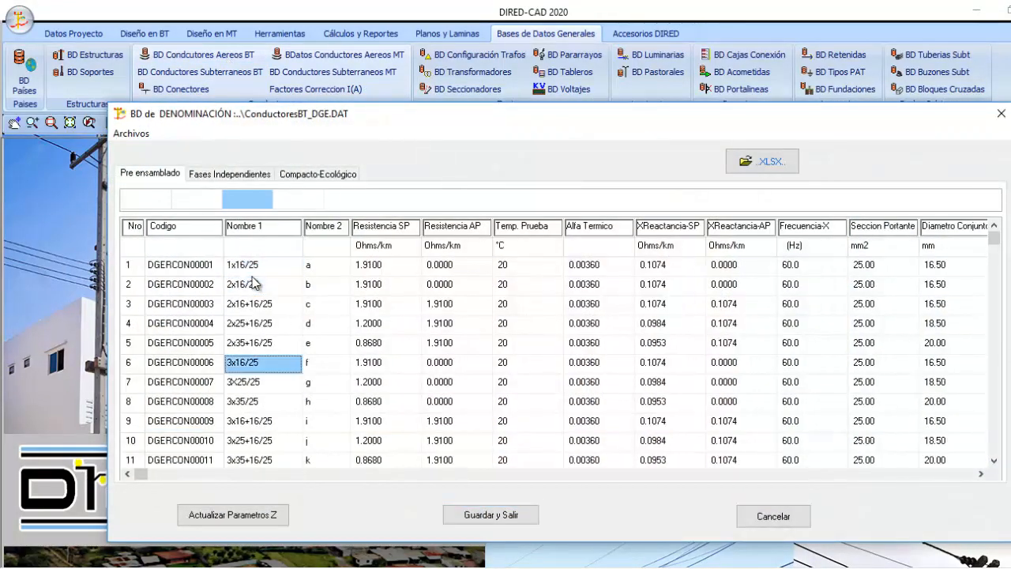
pyautogui.scroll(4, 252, 282)
pyautogui.click(221, 174)
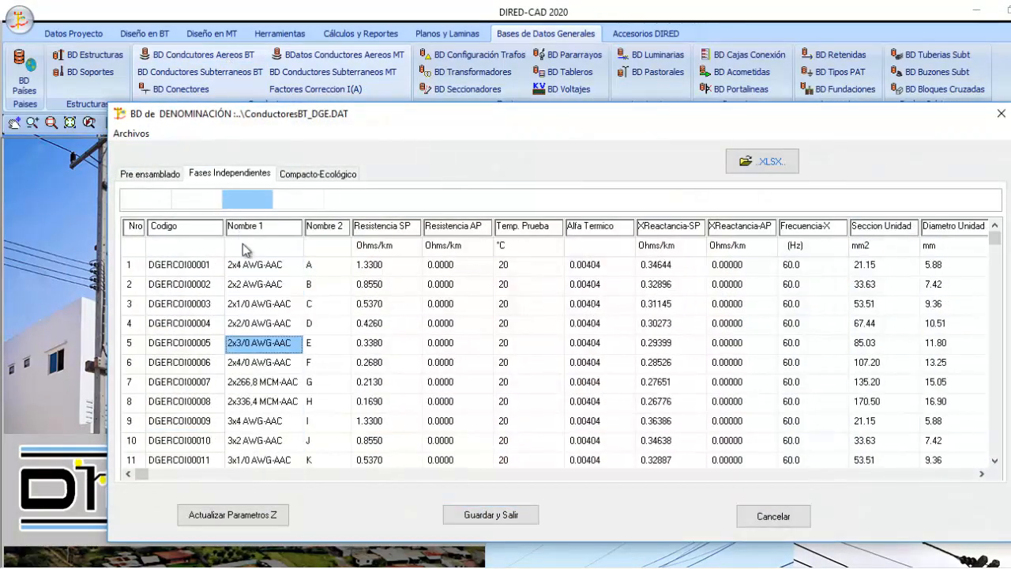
pyautogui.scroll(-5, 273, 328)
pyautogui.click(470, 517)
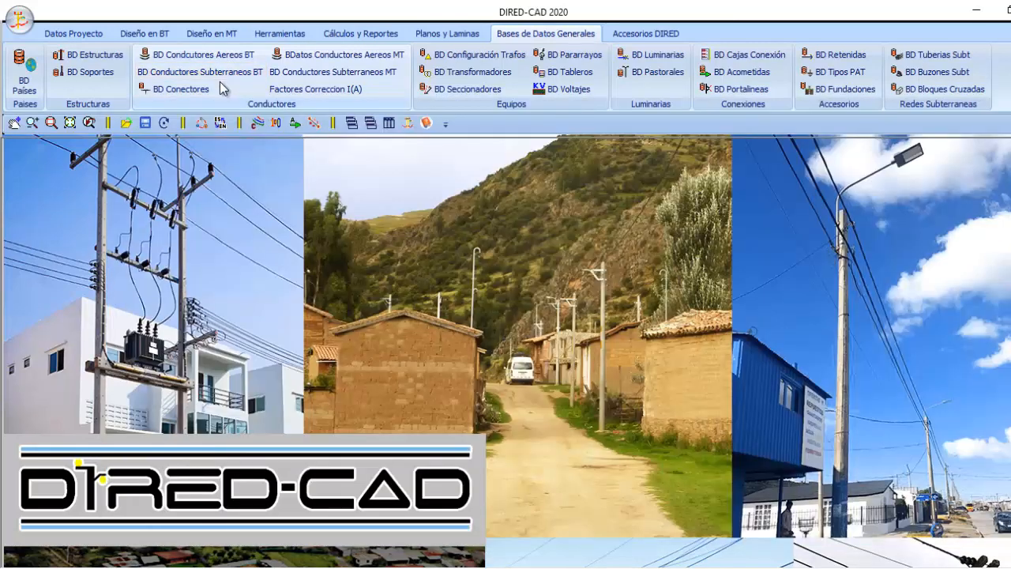
pyautogui.click(219, 71)
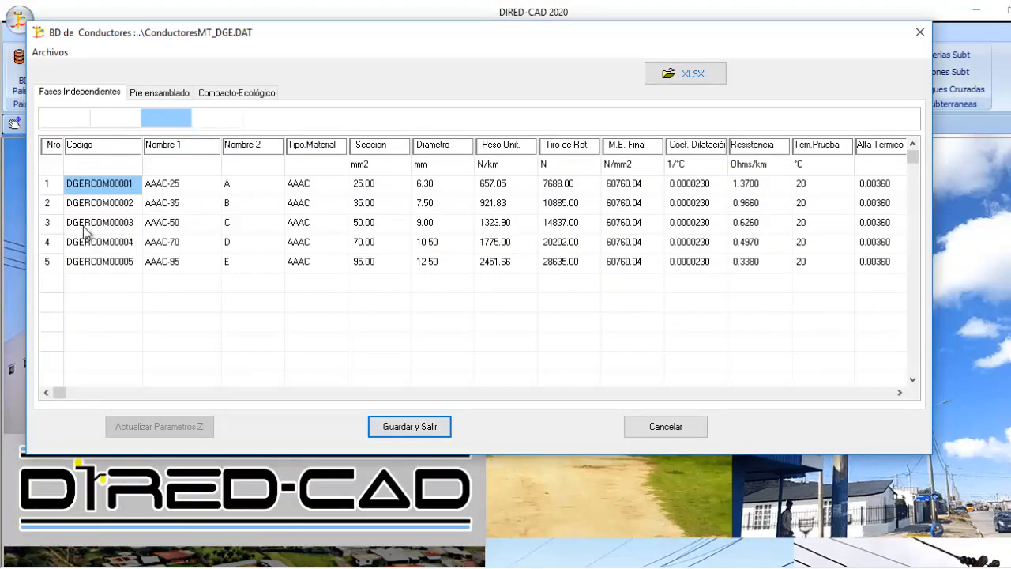
pyautogui.click(390, 426)
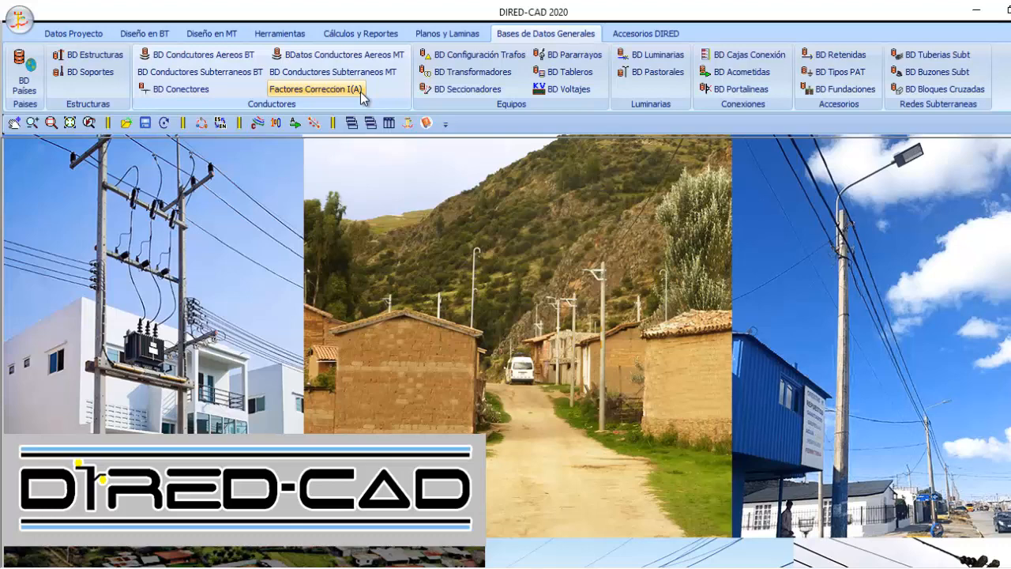
# Open the locality plan VillaLIbertadores.dxf from the ArchivosMod6 folder on drive G as a Plano de localidad (*.DXF)
pyautogui.click(79, 33)
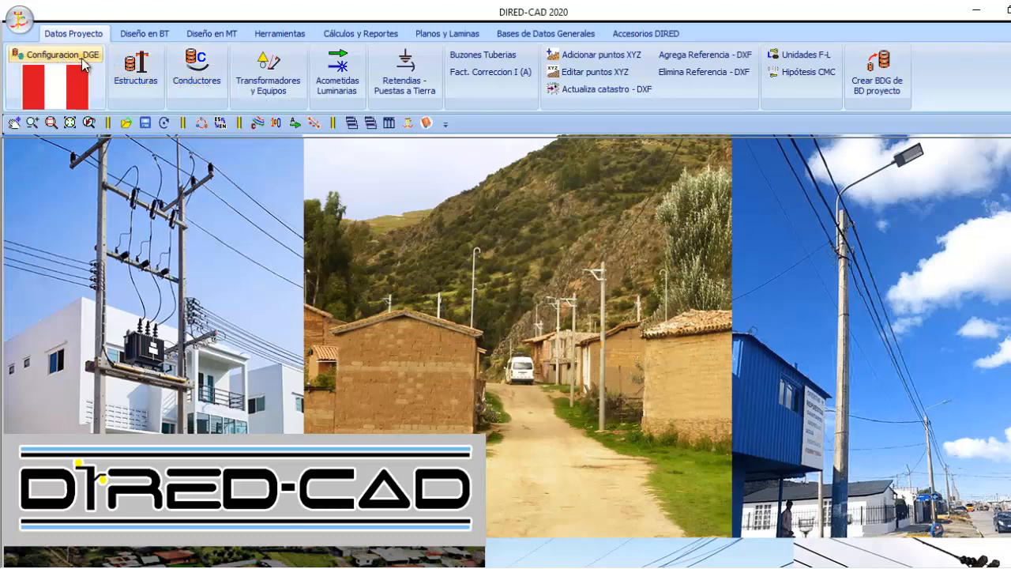
pyautogui.click(23, 29)
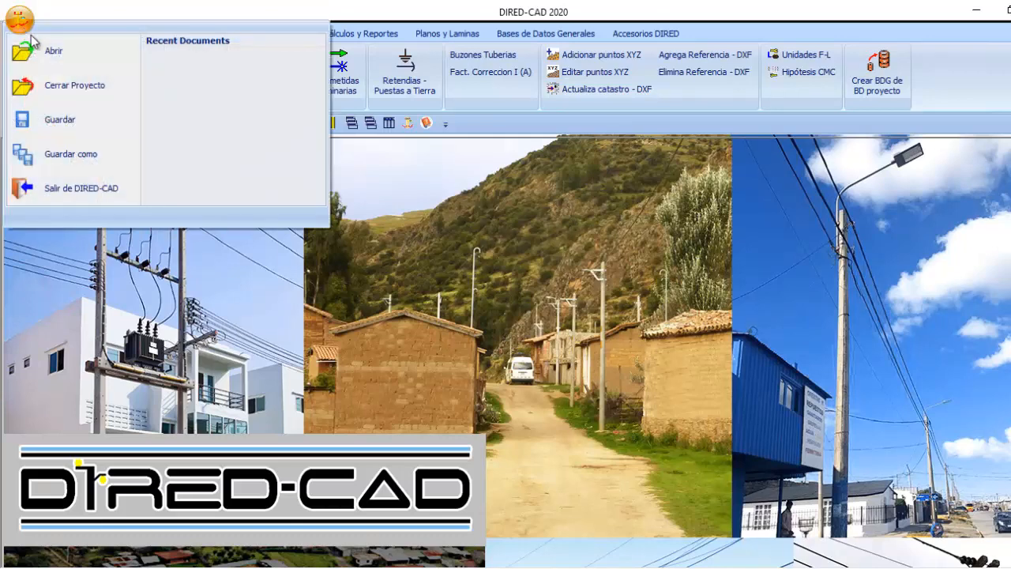
pyautogui.click(49, 54)
pyautogui.click(770, 403)
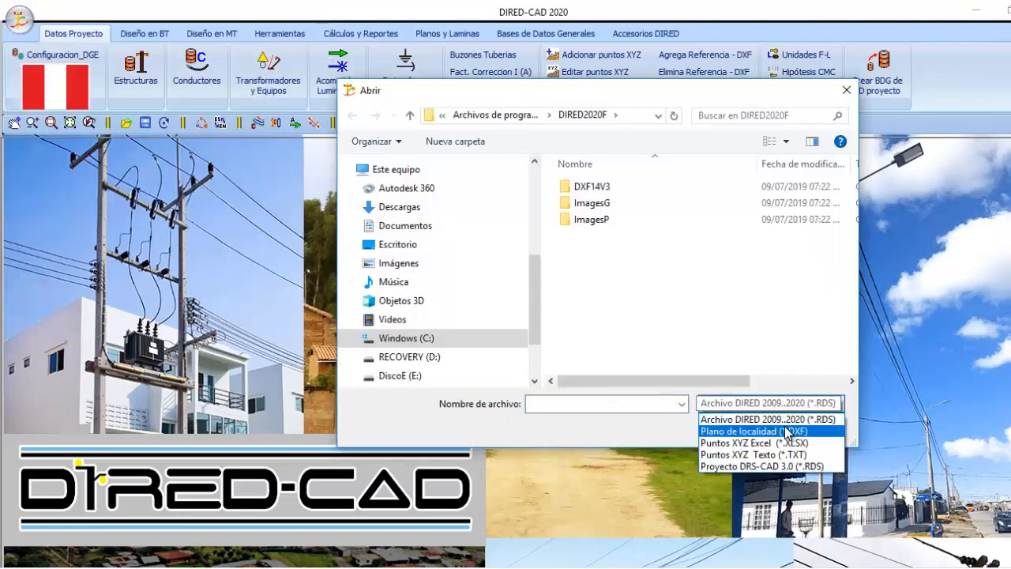
pyautogui.click(787, 432)
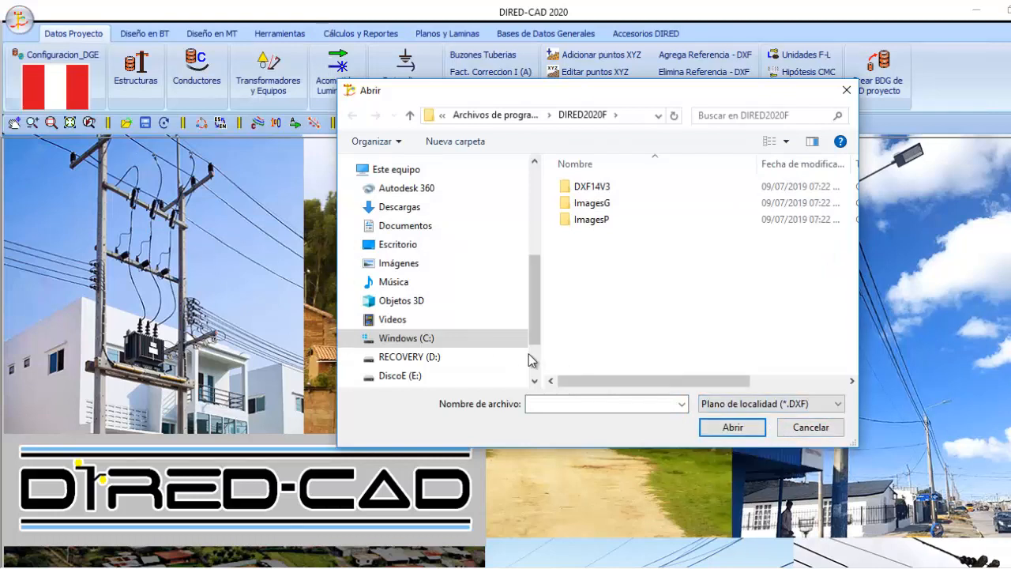
pyautogui.click(616, 186)
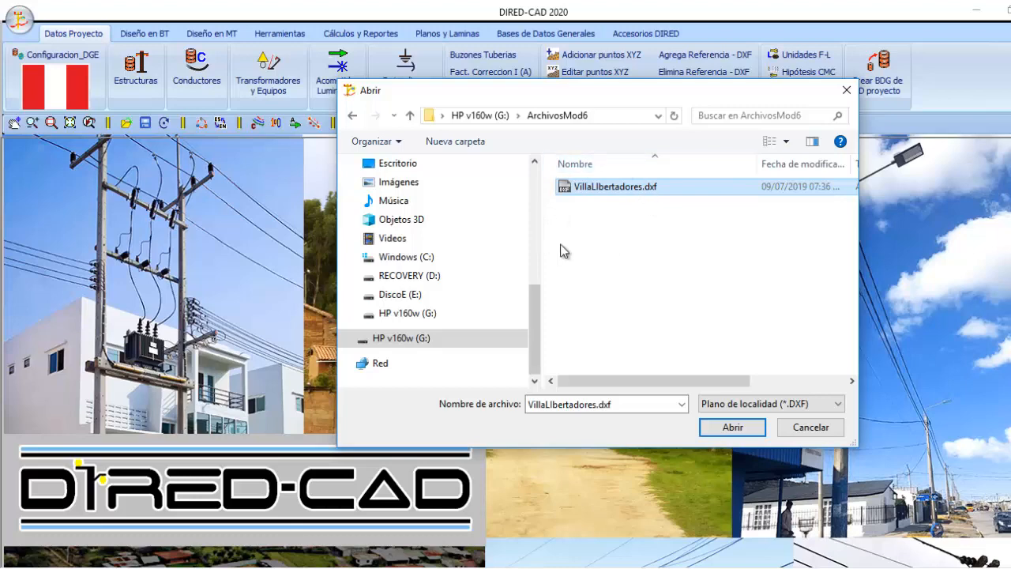
pyautogui.click(727, 428)
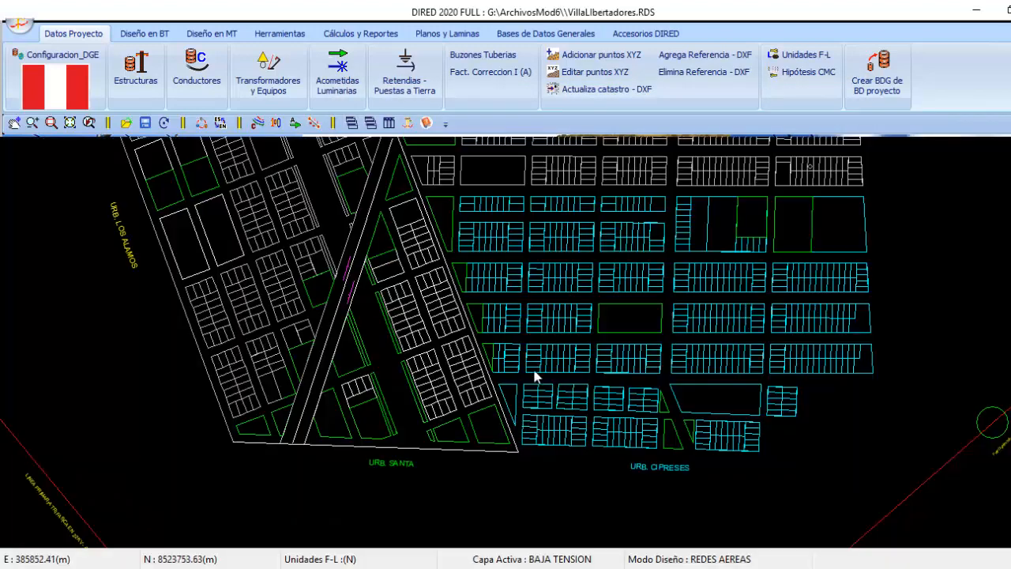
pyautogui.scroll(-2, 535, 378)
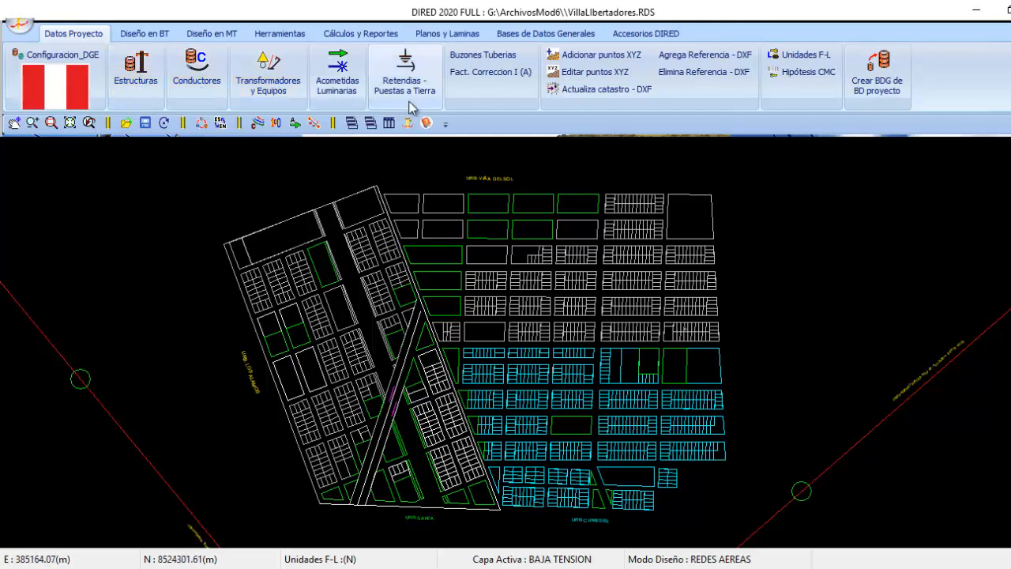
# Open the project's structures table and review its medium-voltage assemblies, low-voltage assemblies and supports
pyautogui.click(147, 81)
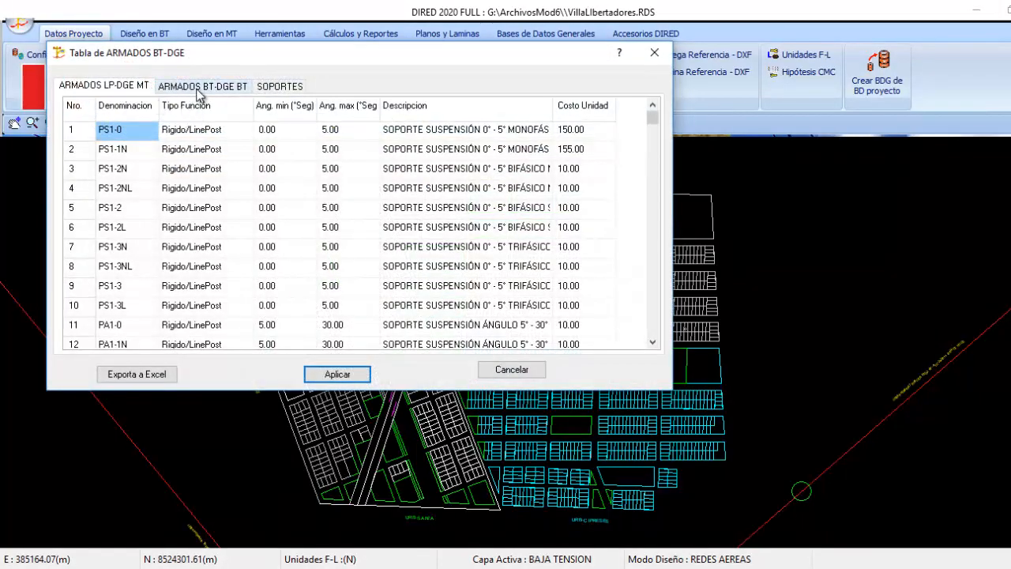
pyautogui.click(197, 89)
pyautogui.click(130, 88)
pyautogui.doubleClick(118, 156)
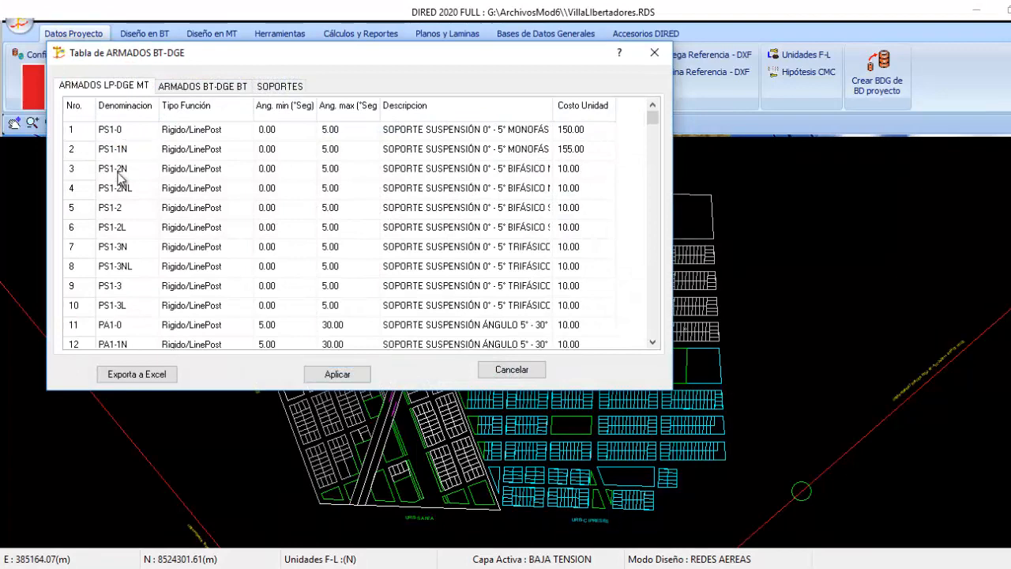
pyautogui.press('Down')
pyautogui.press('Down')
pyautogui.press('Down')
pyautogui.press('Down')
pyautogui.press('Down')
pyautogui.press('Down')
pyautogui.press('Down')
pyautogui.press('Down')
pyautogui.press('Down')
pyautogui.press('Down')
pyautogui.press('Down')
pyautogui.press('Down')
pyautogui.press('Down')
pyautogui.press('Down')
pyautogui.press('Down')
pyautogui.press('Down')
pyautogui.press('Down')
pyautogui.press('Down')
pyautogui.press('Down')
pyautogui.press('Down')
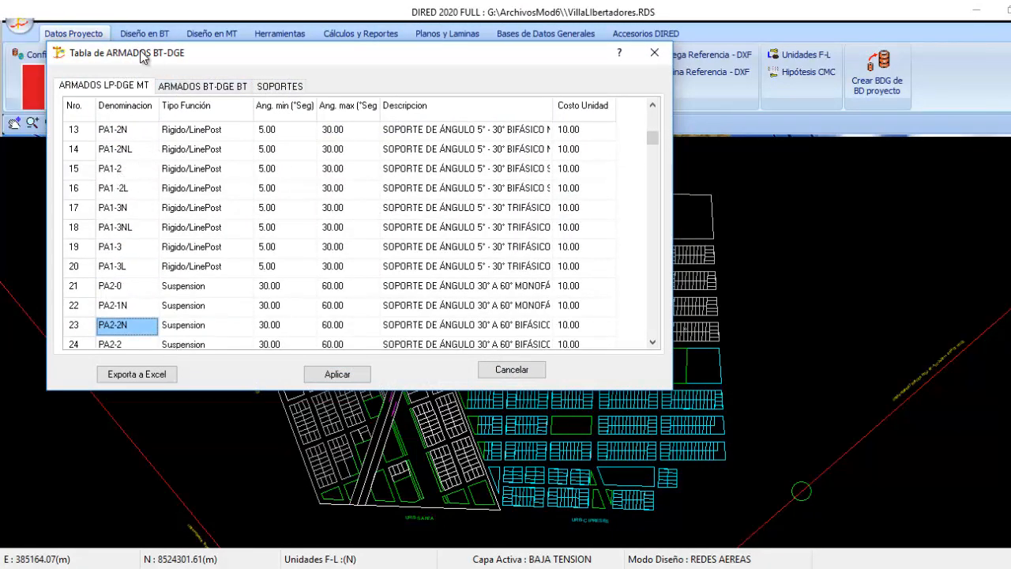
pyautogui.click(204, 89)
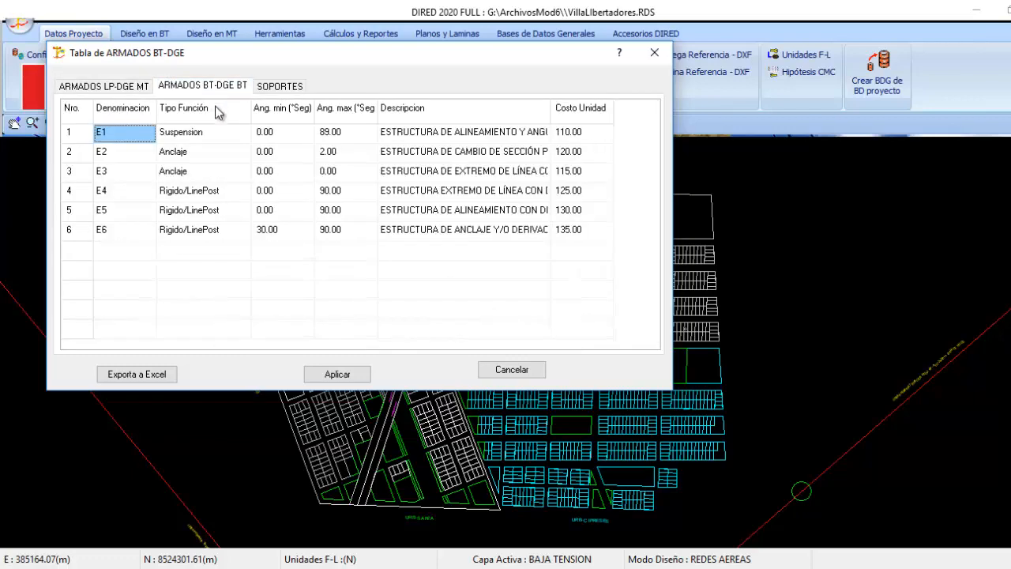
pyautogui.click(281, 87)
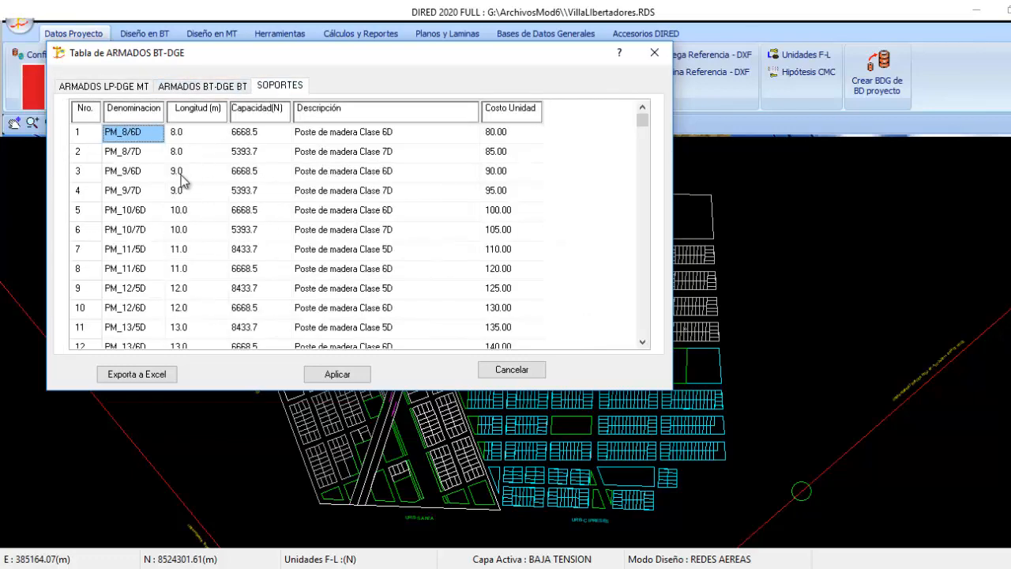
pyautogui.click(140, 88)
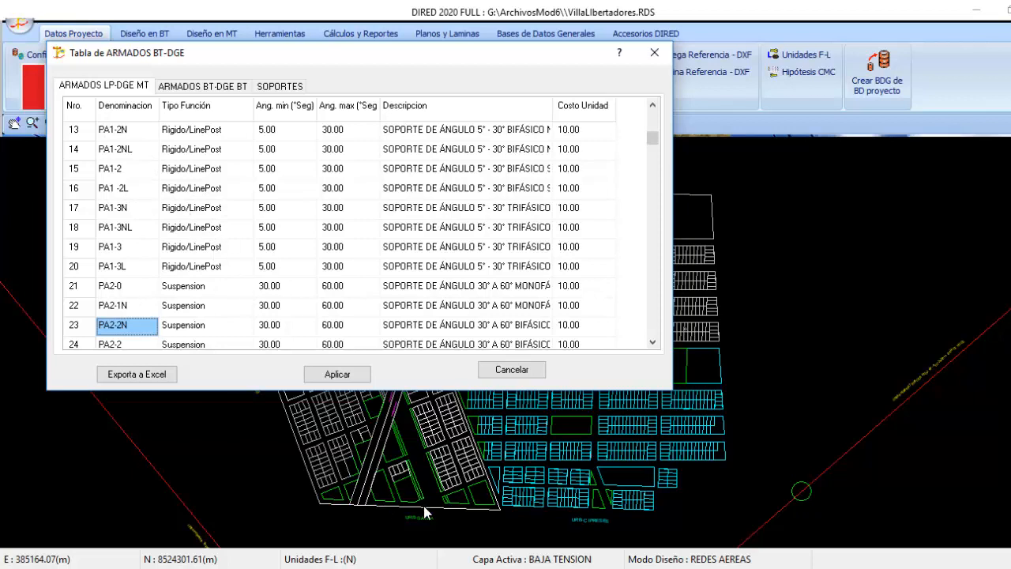
# Switch to the Word document and read the project considerations and the preferred elements for the MT and BT networks
pyautogui.click(480, 568)
pyautogui.click(564, 517)
pyautogui.scroll(1, 409, 324)
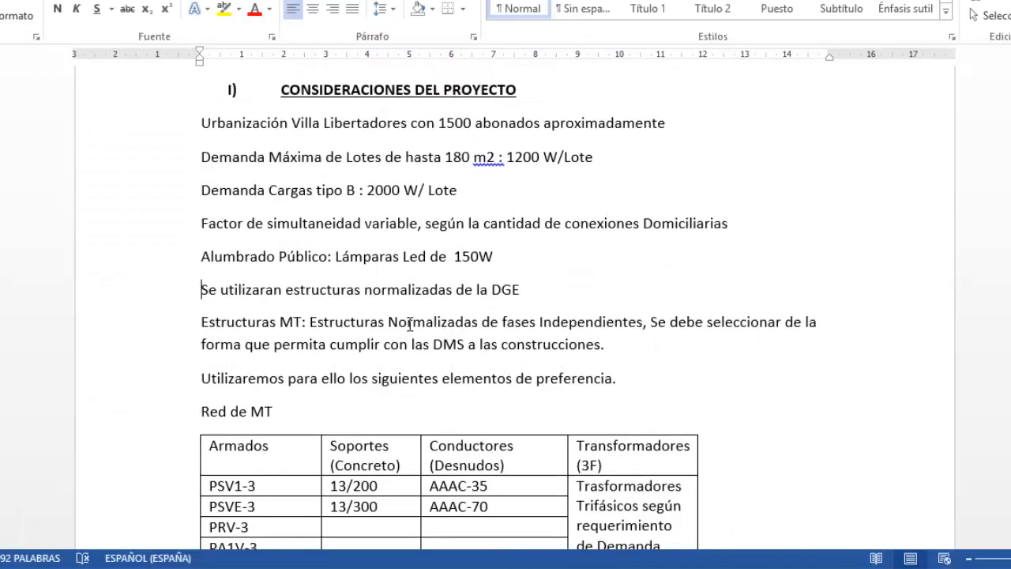
pyautogui.scroll(-4, 410, 324)
pyautogui.scroll(-1, 395, 325)
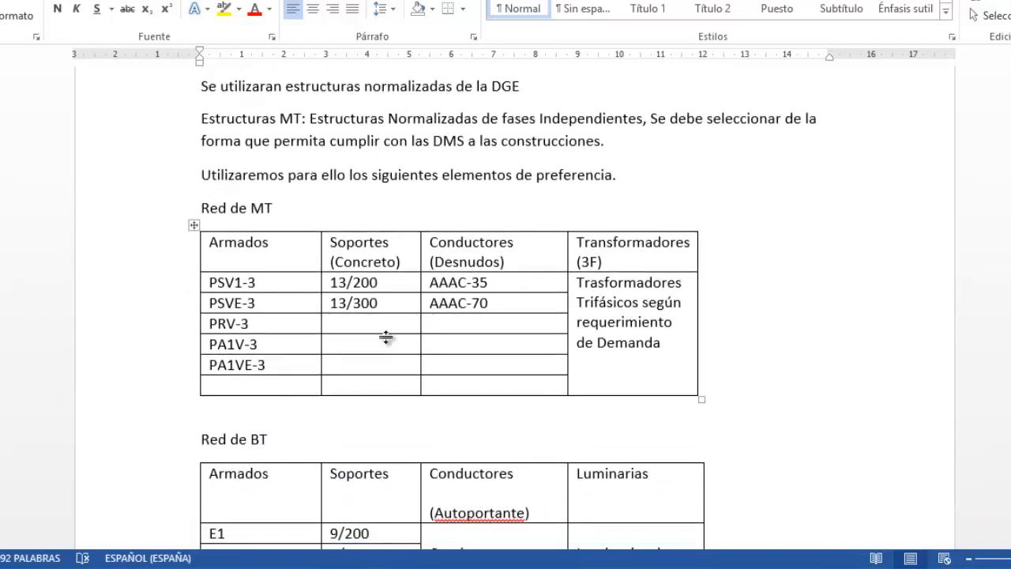
pyautogui.scroll(-2, 313, 262)
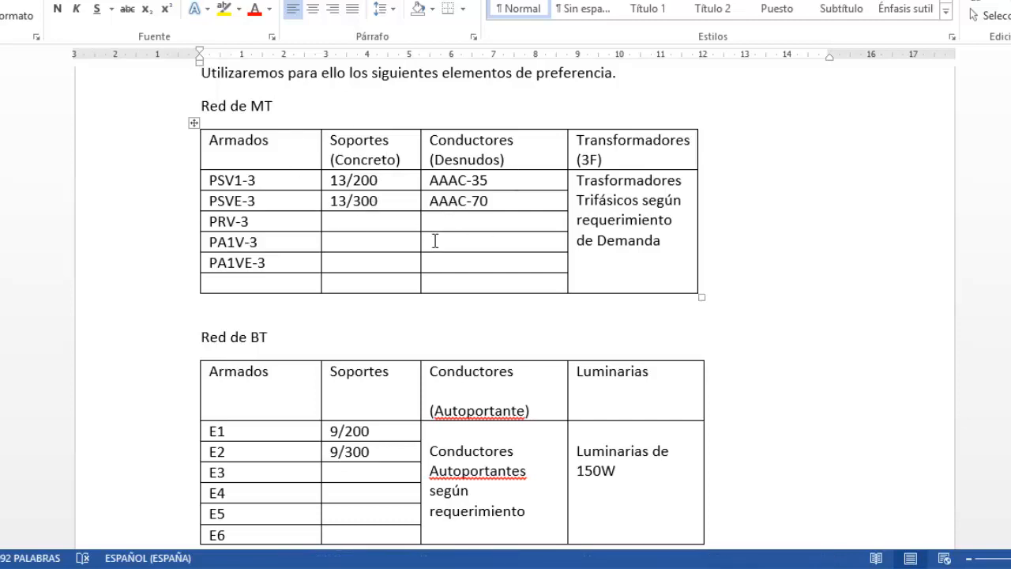
pyautogui.scroll(-2, 413, 329)
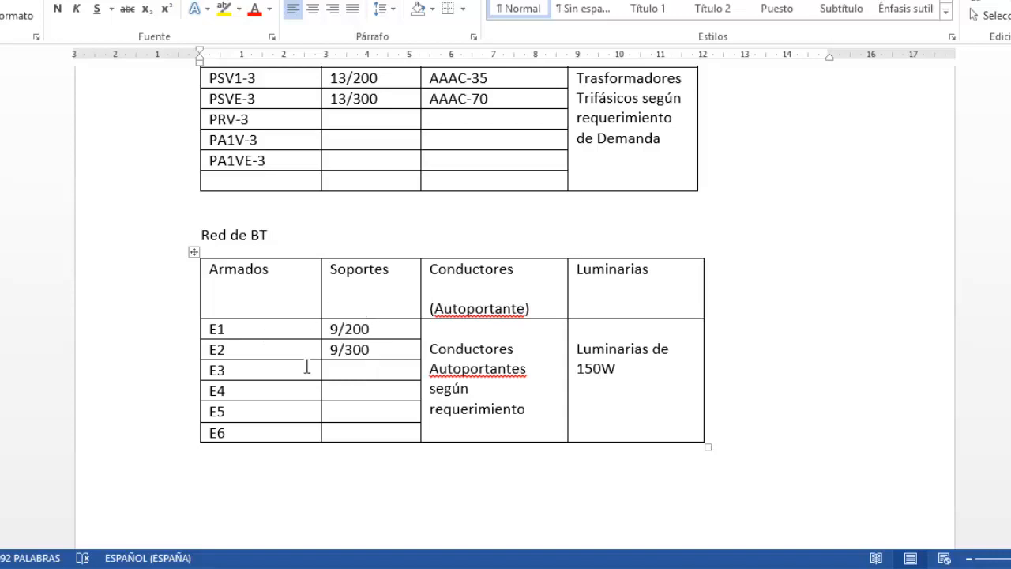
pyautogui.scroll(1, 348, 365)
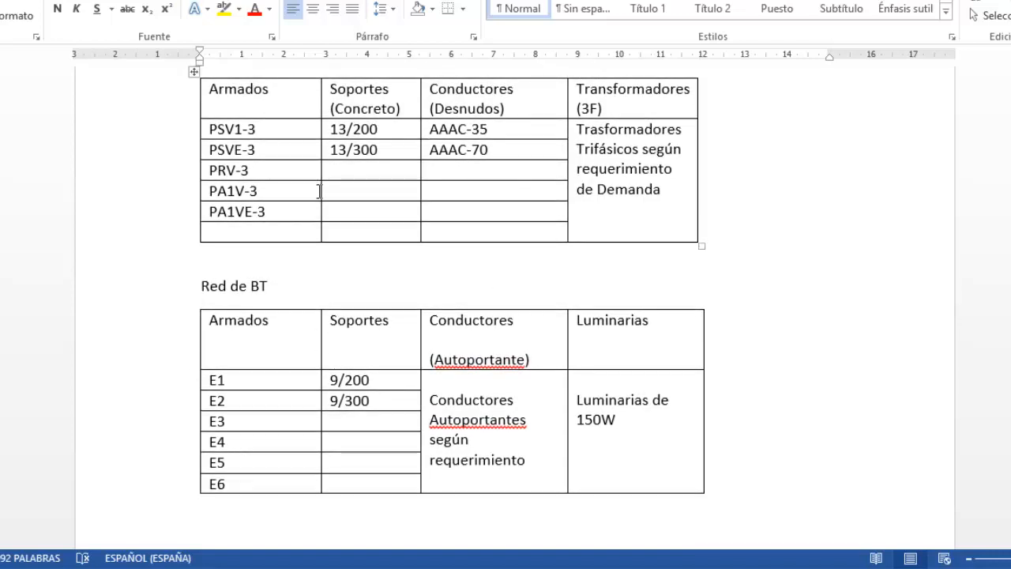
# Return to DIRED-CAD and purge all elements from the project's MT assemblies, BT assemblies and supports tables with Depurar Elementos
pyautogui.click(499, 567)
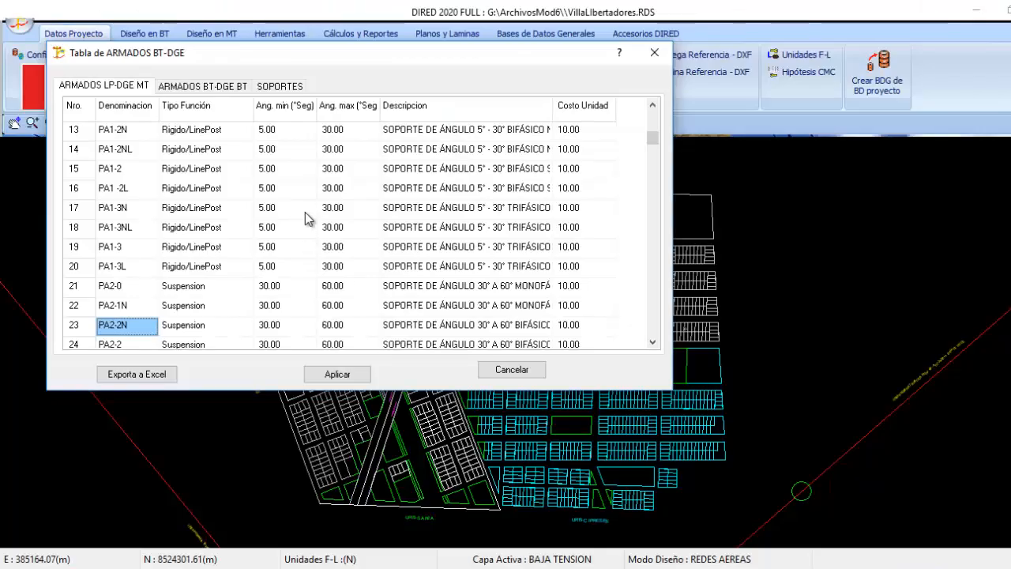
pyautogui.rightClick(139, 146)
pyautogui.click(203, 85)
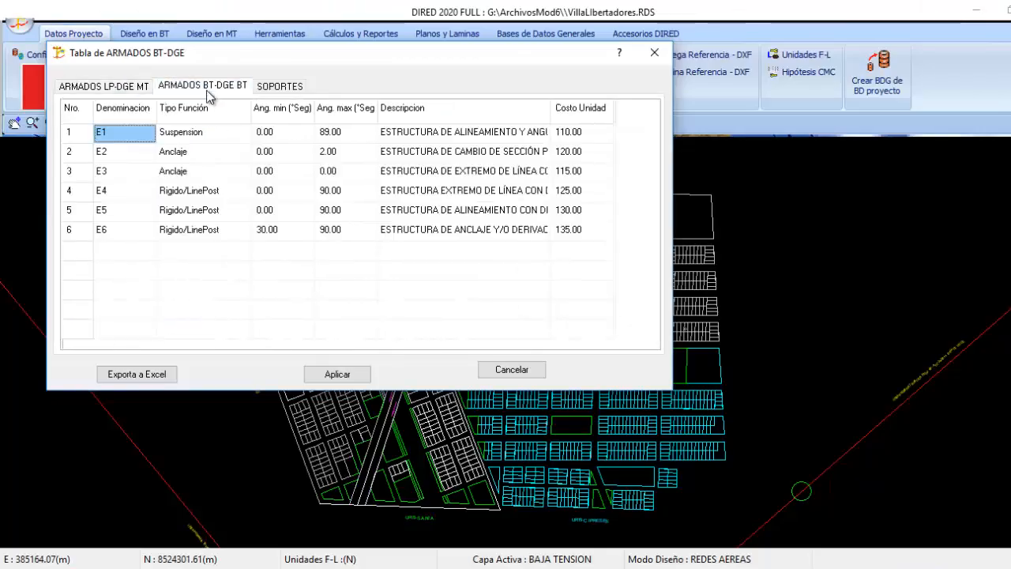
pyautogui.rightClick(195, 143)
pyautogui.click(250, 193)
pyautogui.click(280, 86)
pyautogui.rightClick(172, 147)
pyautogui.click(199, 194)
pyautogui.click(104, 85)
# Start adding new medium-voltage structures to the project and check the preferred MT assemblies and supports in the Word document
pyautogui.rightClick(135, 145)
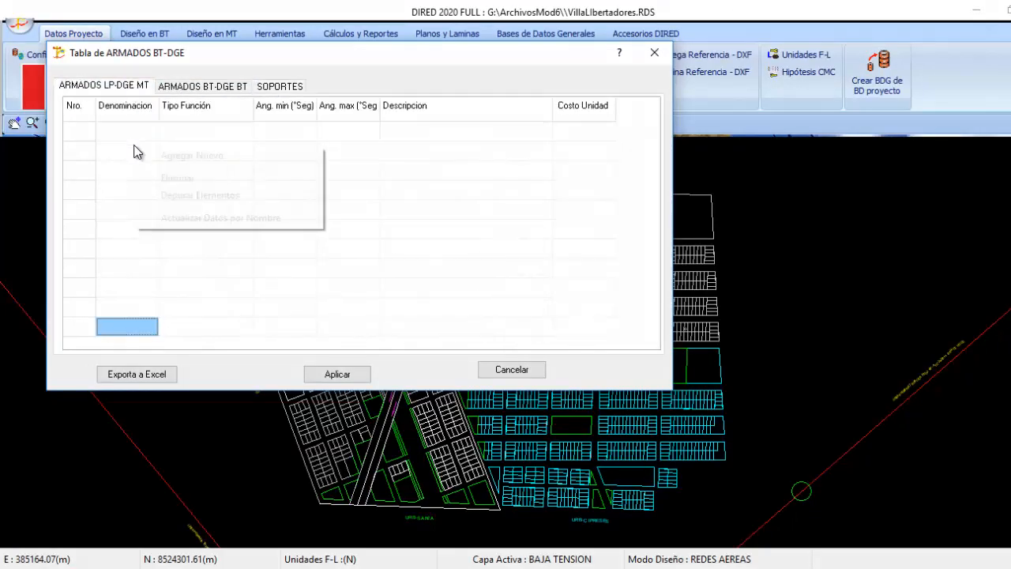
pyautogui.click(207, 158)
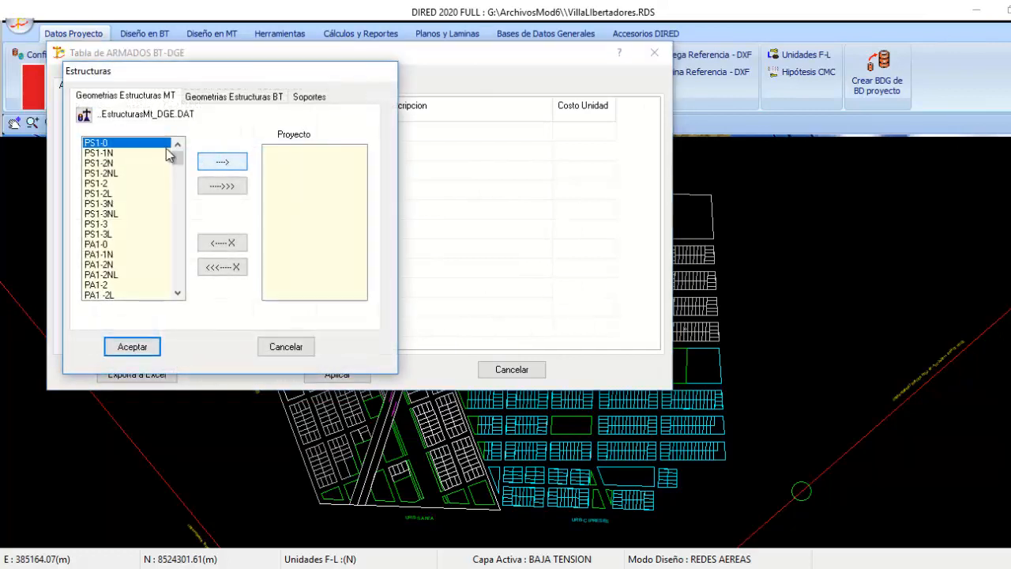
pyautogui.moveTo(178, 156); pyautogui.dragTo(177, 278)
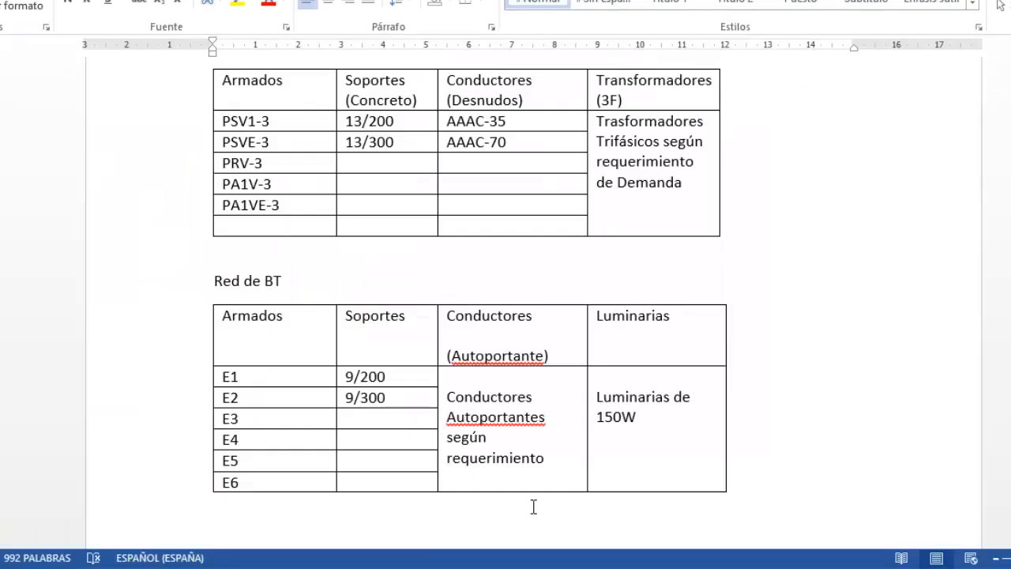
pyautogui.scroll(1, 208, 194)
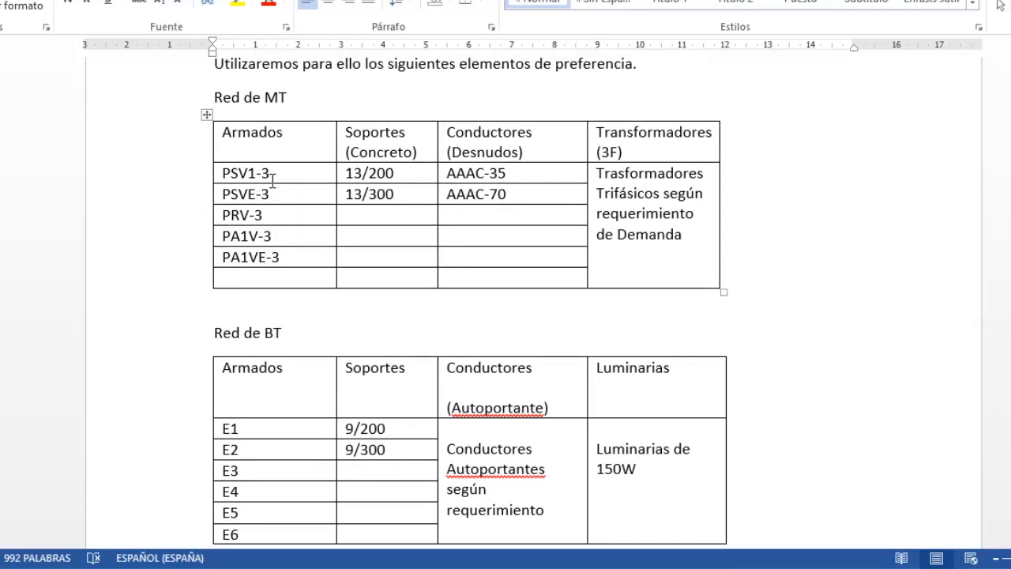
pyautogui.click(401, 181)
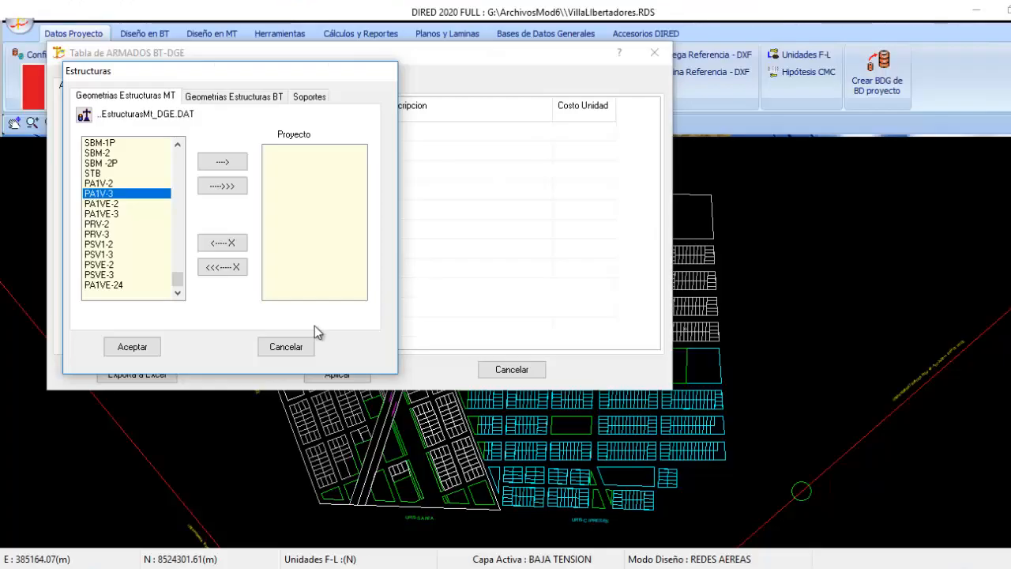
# Add the medium-voltage geometries PA1V-3, PA1VE-3, PRV-3, PSV1-3, PSVE-2 and PSVE-3 to the project list
pyautogui.click(222, 161)
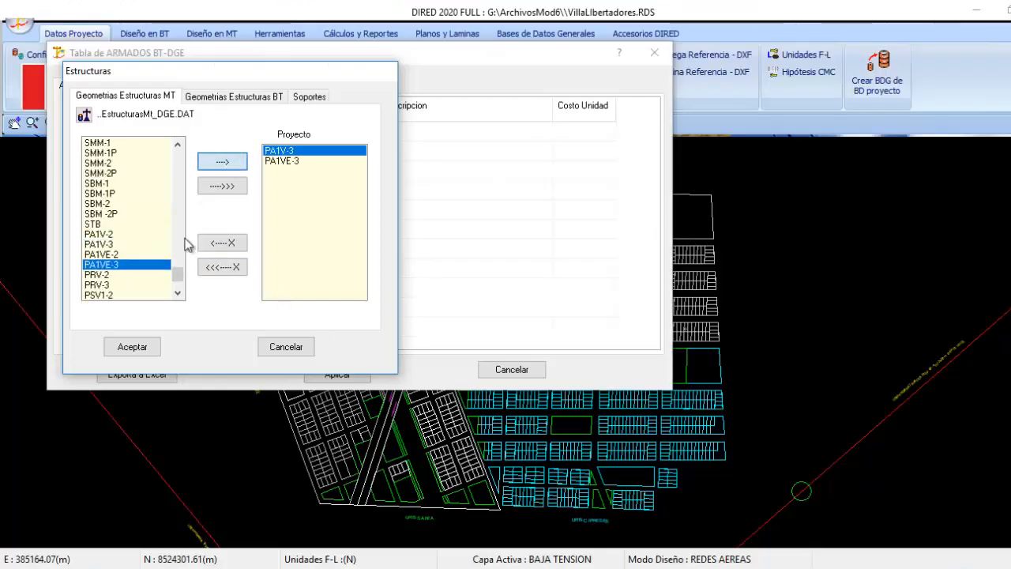
pyautogui.click(127, 279)
pyautogui.click(222, 161)
pyautogui.click(178, 293)
pyautogui.click(176, 295)
pyautogui.click(113, 256)
pyautogui.click(215, 164)
pyautogui.click(113, 266)
pyautogui.click(215, 164)
pyautogui.click(113, 276)
pyautogui.click(214, 164)
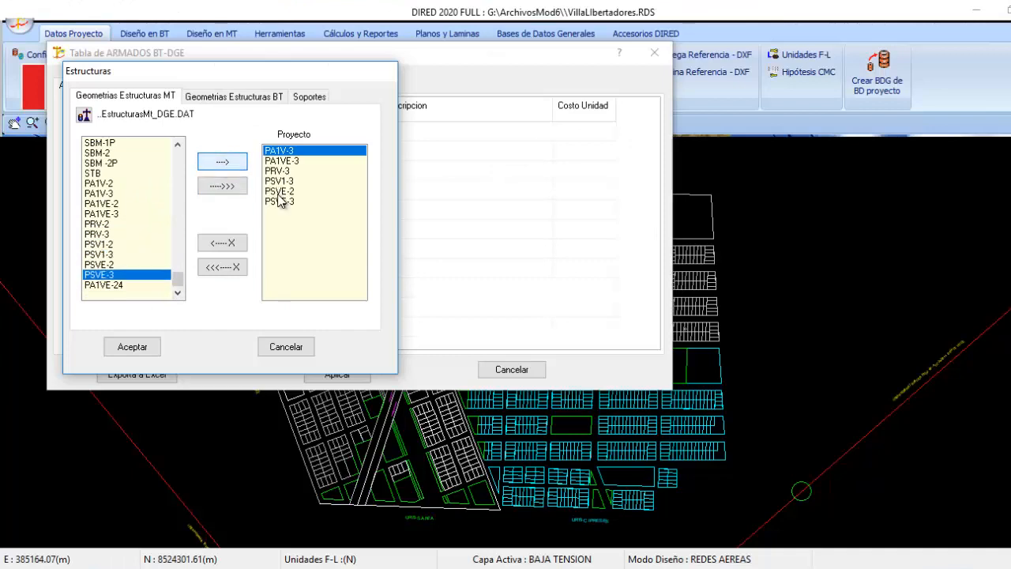
# Add all the low-voltage geometries, E1 to E6, to the project list
pyautogui.click(223, 96)
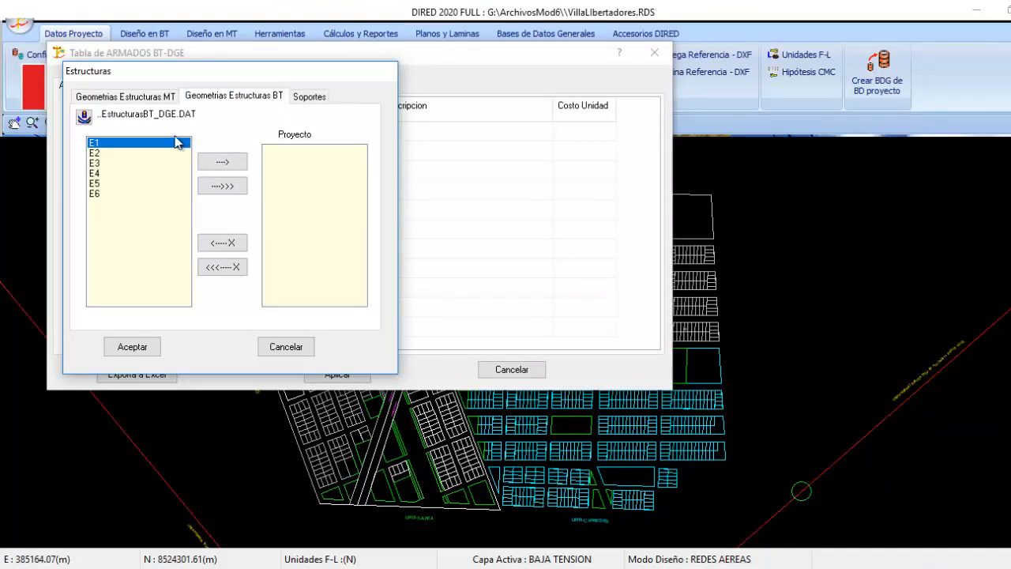
pyautogui.click(110, 154)
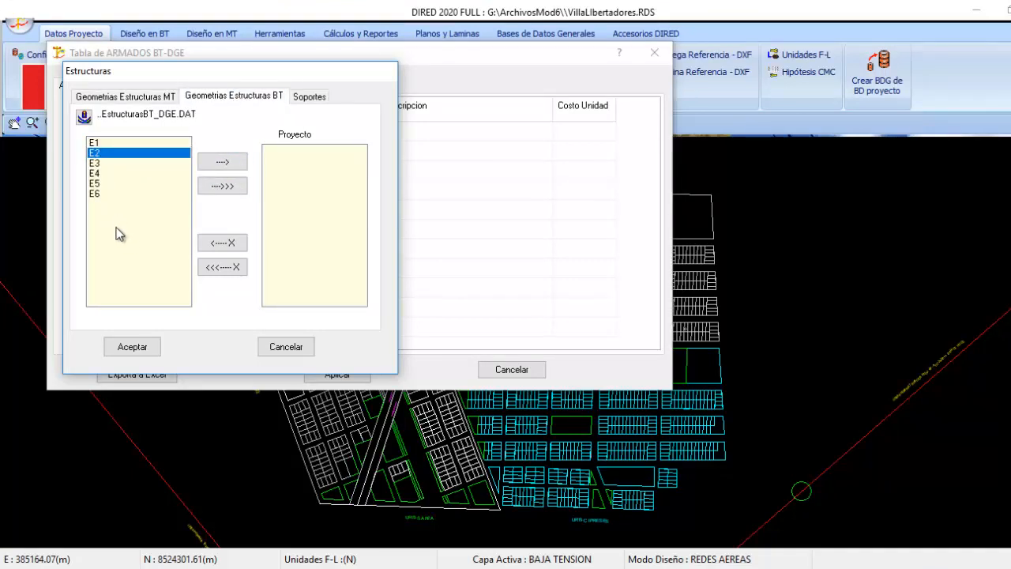
pyautogui.click(214, 188)
# Add the Poste Concreto supports PCAC_13/200 and PCAC_13/300 to the project's supports list
pyautogui.click(322, 98)
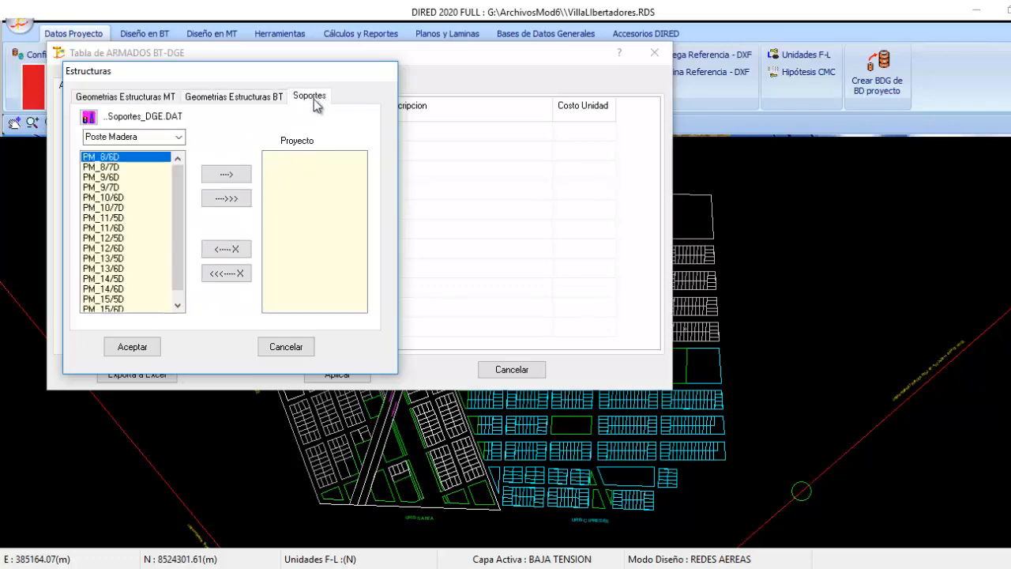
pyautogui.click(178, 136)
pyautogui.click(143, 163)
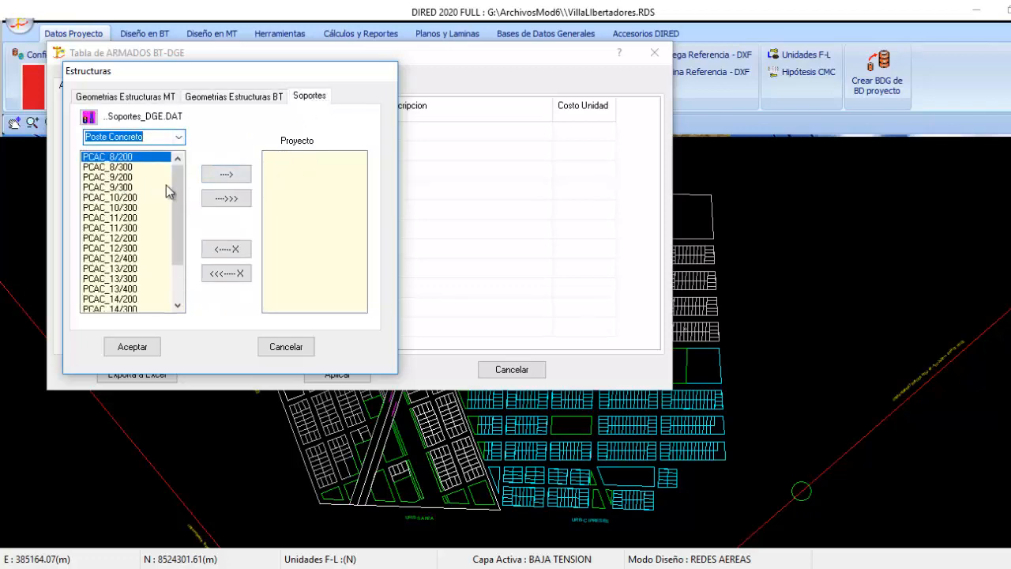
pyautogui.moveTo(177, 223); pyautogui.dragTo(177, 246)
pyautogui.click(123, 237)
pyautogui.click(226, 174)
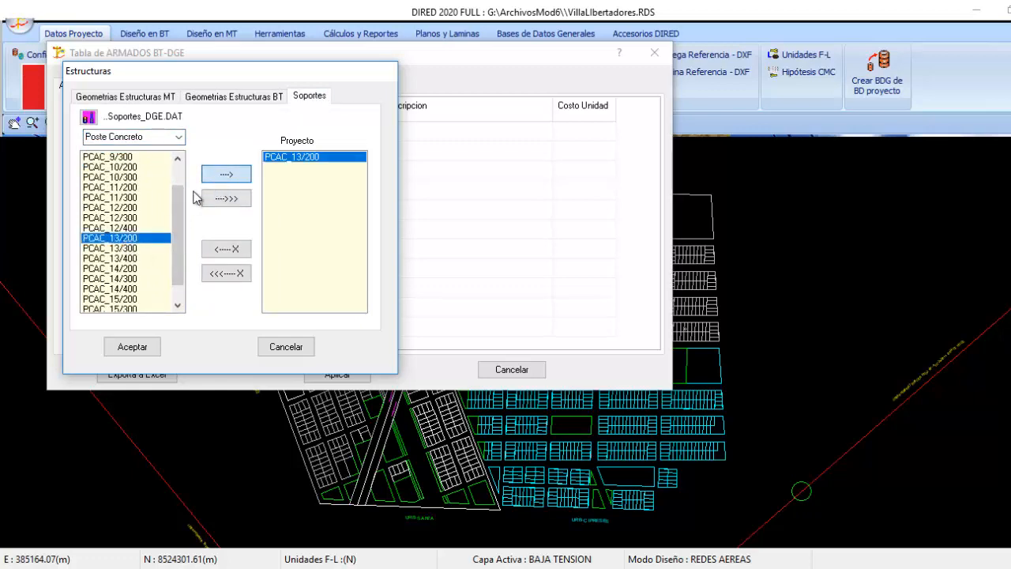
pyautogui.click(131, 248)
pyautogui.click(226, 173)
# Check the preferred supports in the Word document and add the concrete supports PCAC_9/200 and PCAC_9/300 to the project
pyautogui.click(481, 564)
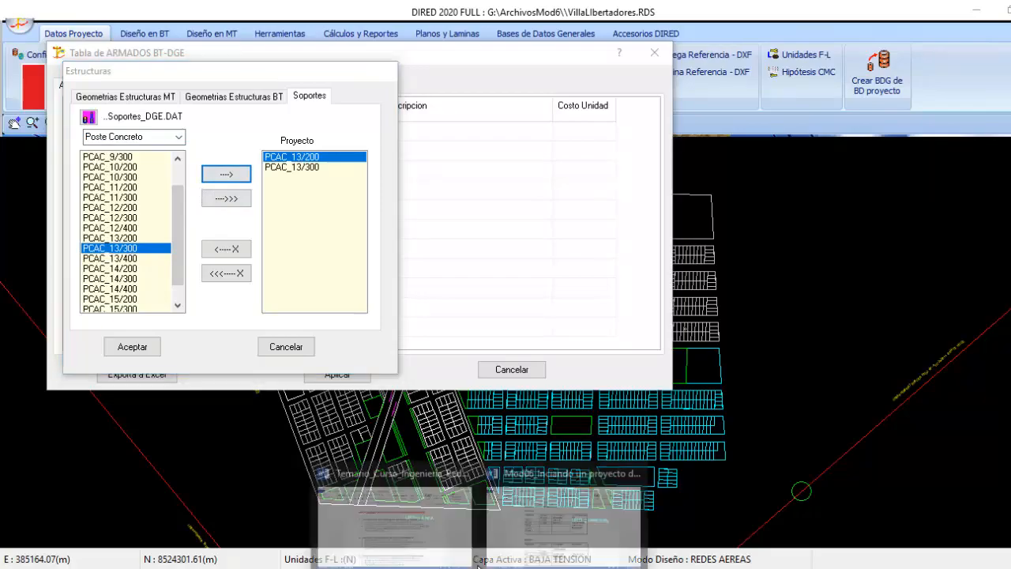
pyautogui.click(490, 529)
pyautogui.scroll(-1, 421, 392)
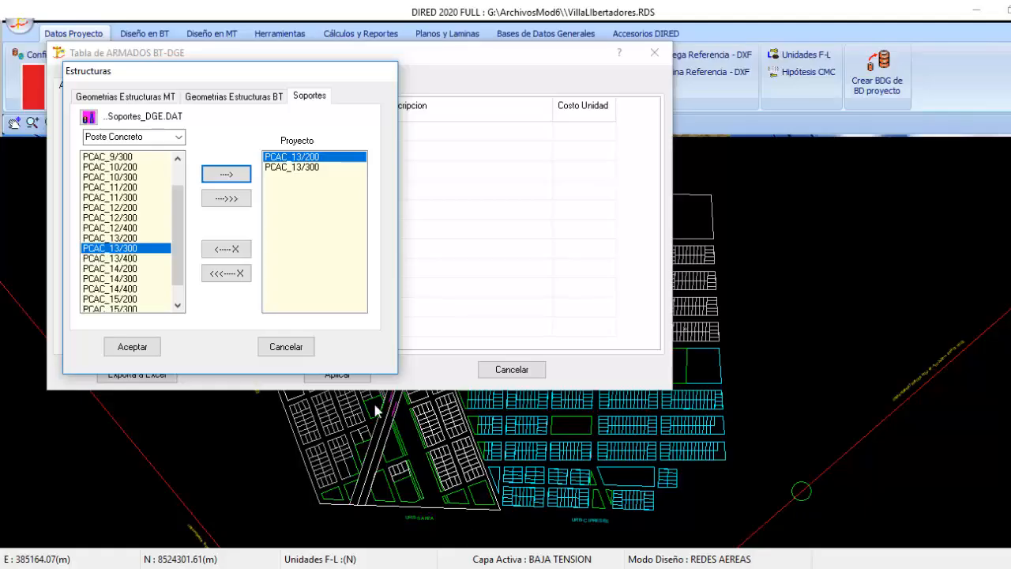
pyautogui.click(130, 158)
pyautogui.click(182, 157)
pyautogui.click(157, 158)
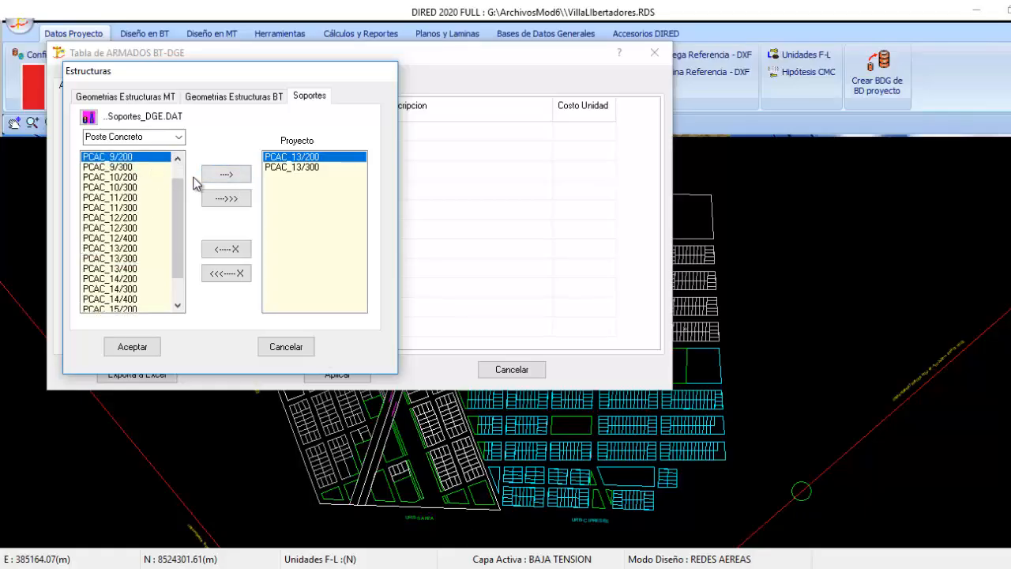
pyautogui.click(217, 173)
pyautogui.click(150, 167)
pyautogui.click(225, 173)
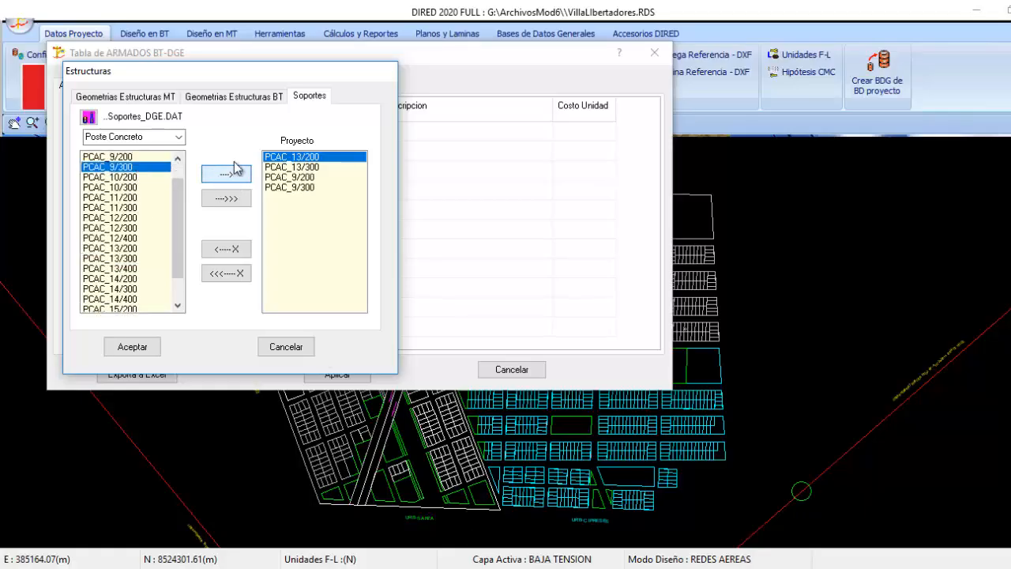
# Check the selected MT geometries, BT geometries and supports, and accept the structures selection
pyautogui.click(130, 97)
pyautogui.click(226, 95)
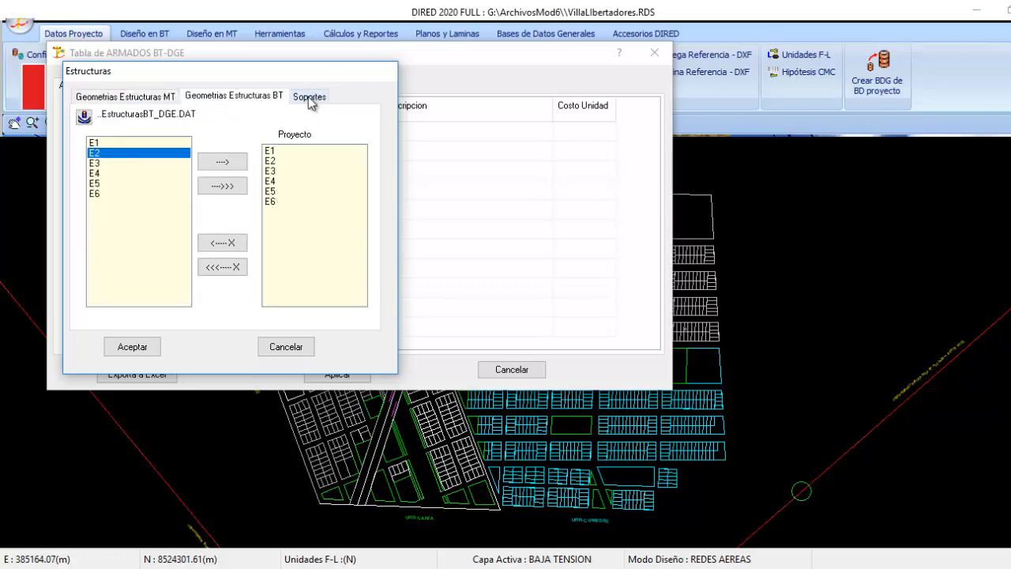
pyautogui.click(308, 97)
pyautogui.click(129, 346)
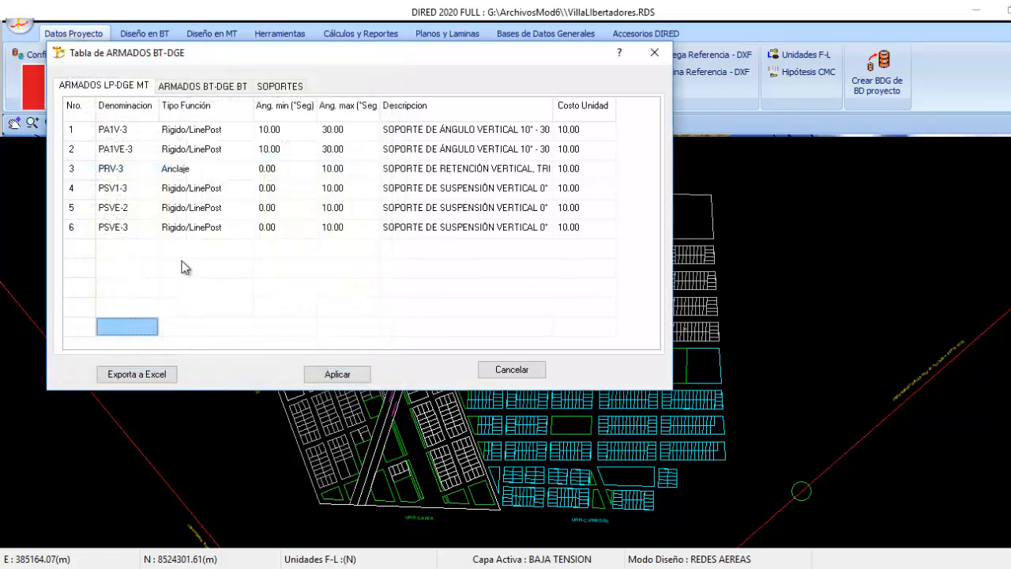
# Review the project's MT assemblies, BT assemblies and supports tables and apply them
pyautogui.click(146, 150)
pyautogui.click(202, 85)
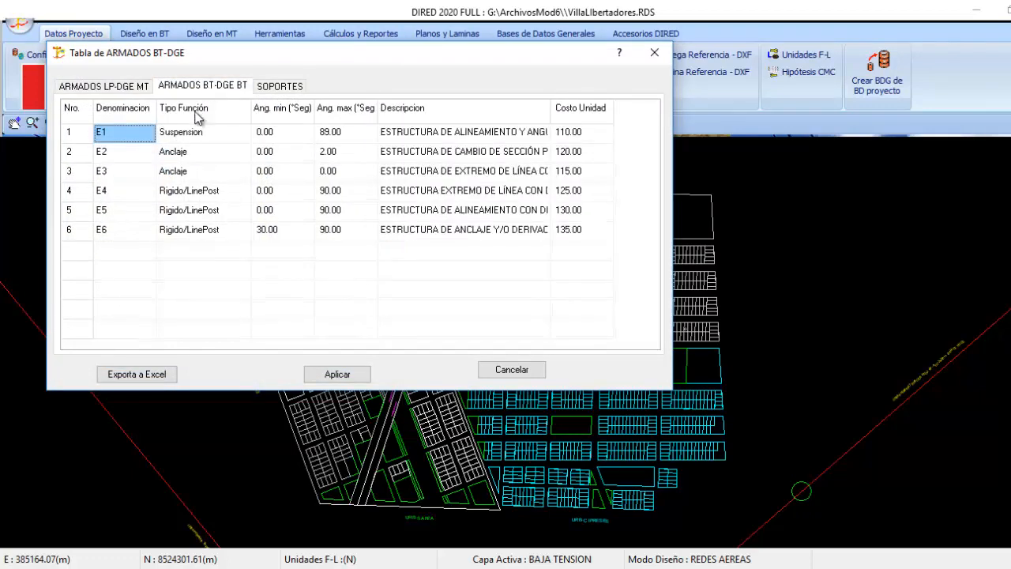
pyautogui.click(179, 155)
pyautogui.click(275, 86)
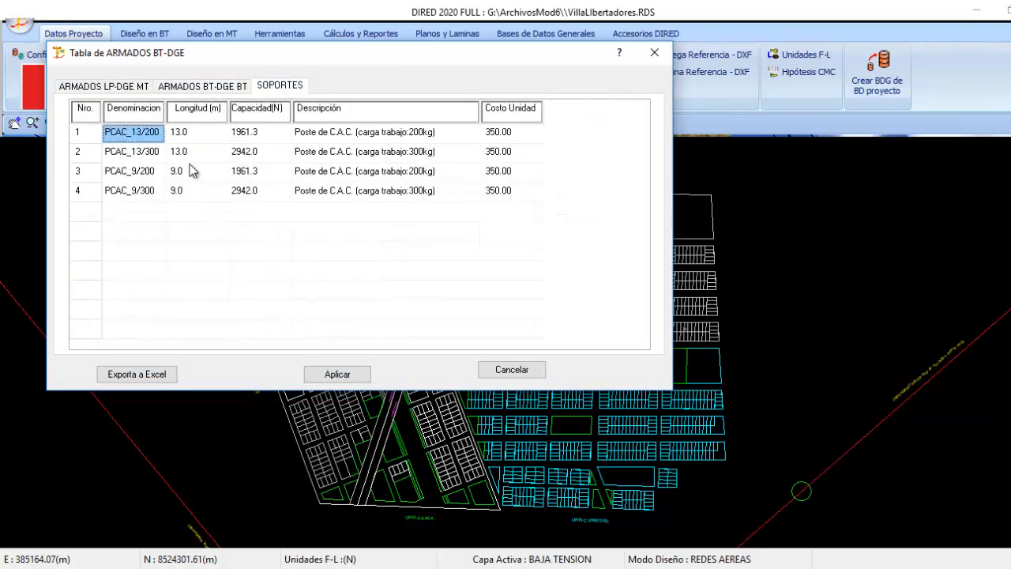
pyautogui.click(193, 173)
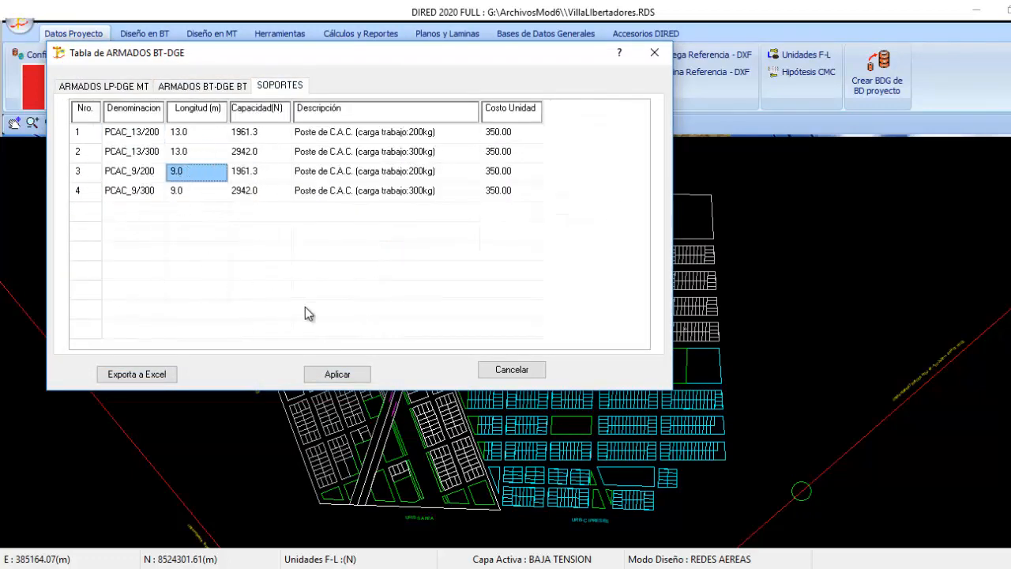
pyautogui.click(340, 375)
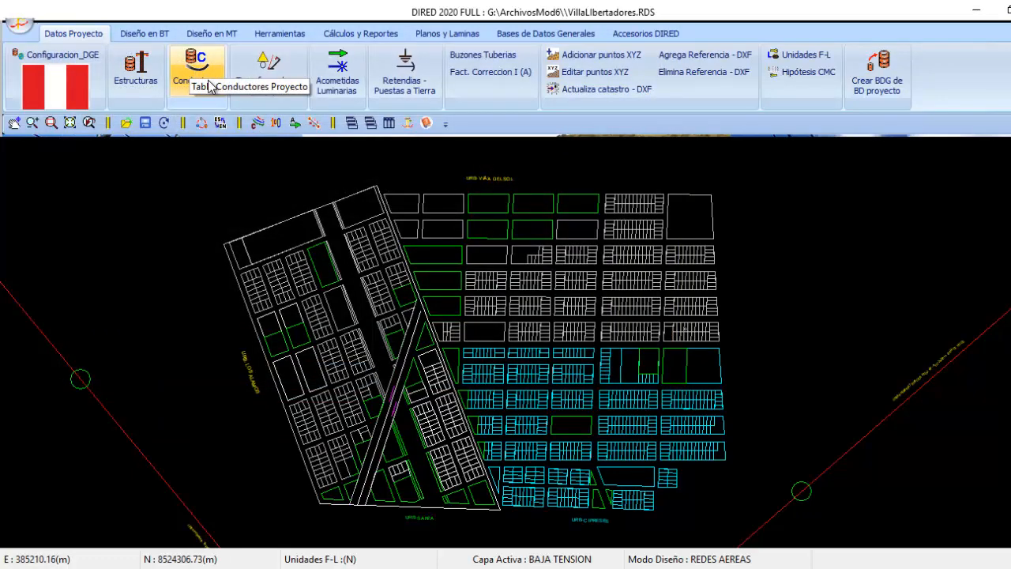
# Open the project's conductors table and purge all of its BT and MT conductors
pyautogui.click(196, 70)
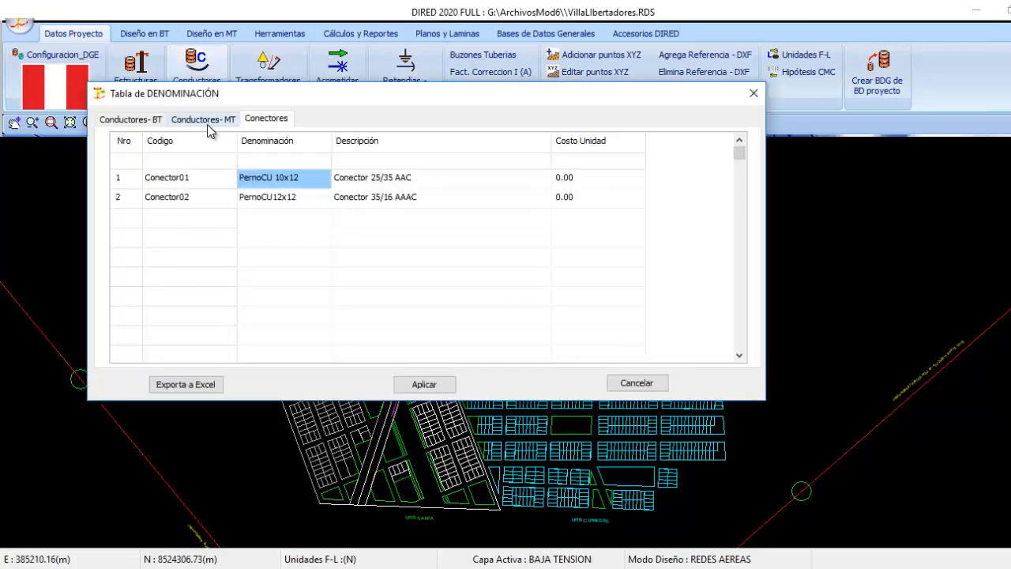
pyautogui.click(207, 119)
pyautogui.click(143, 120)
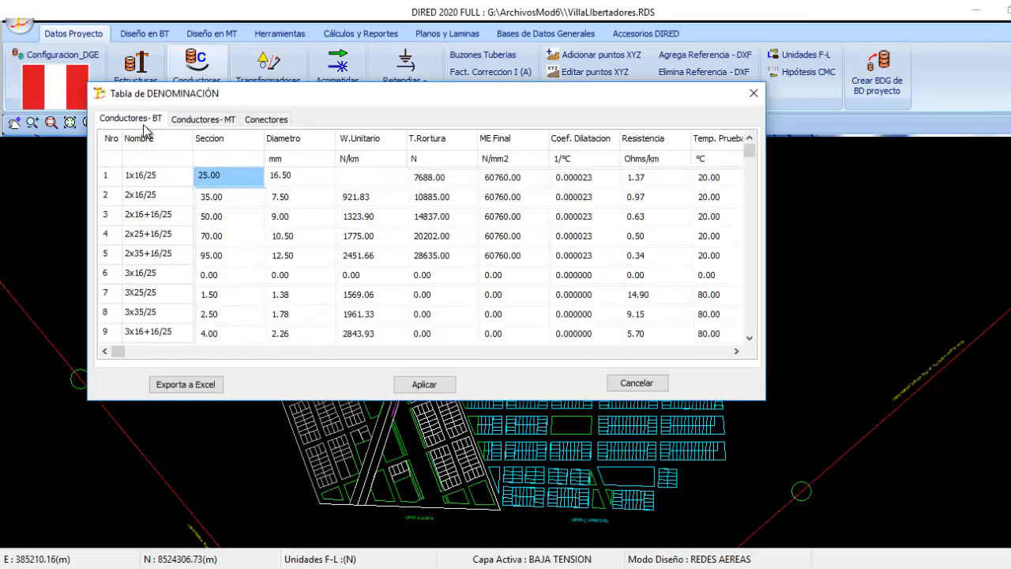
pyautogui.rightClick(196, 188)
pyautogui.click(273, 242)
pyautogui.click(277, 237)
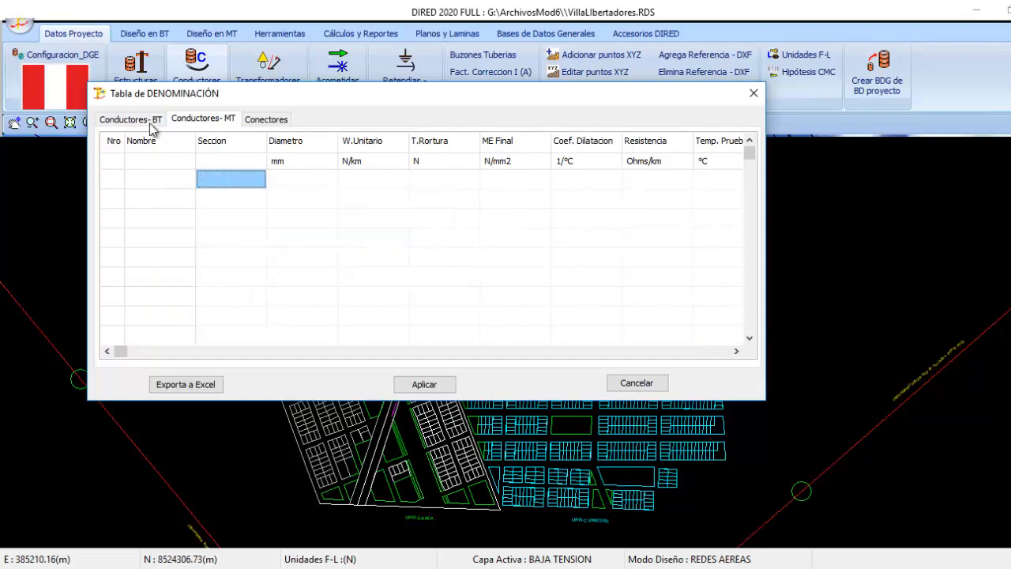
# Start adding new conductors and load all the Pre ensamblado BT conductors into the project database
pyautogui.click(150, 122)
pyautogui.rightClick(216, 181)
pyautogui.click(255, 195)
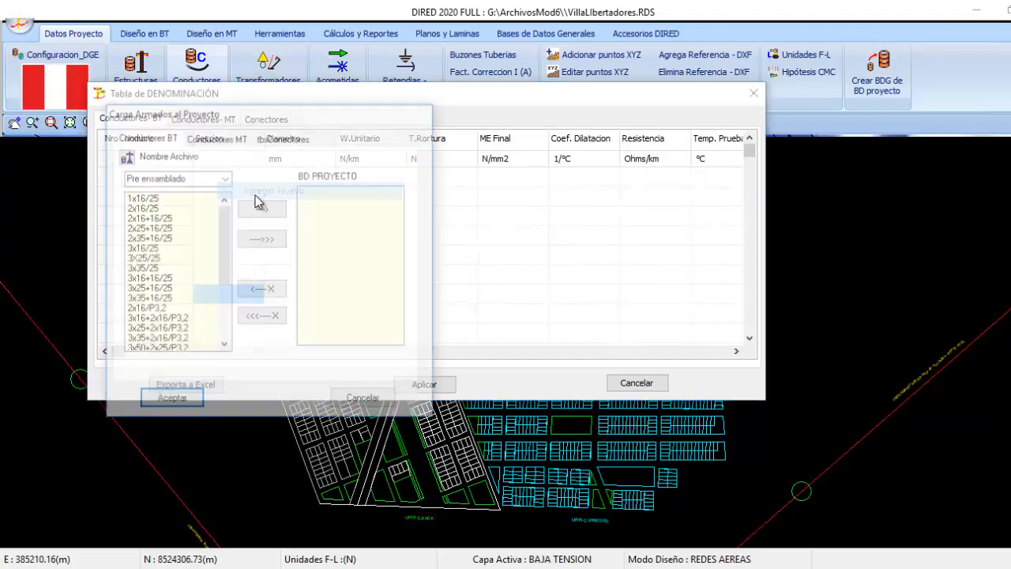
pyautogui.click(225, 178)
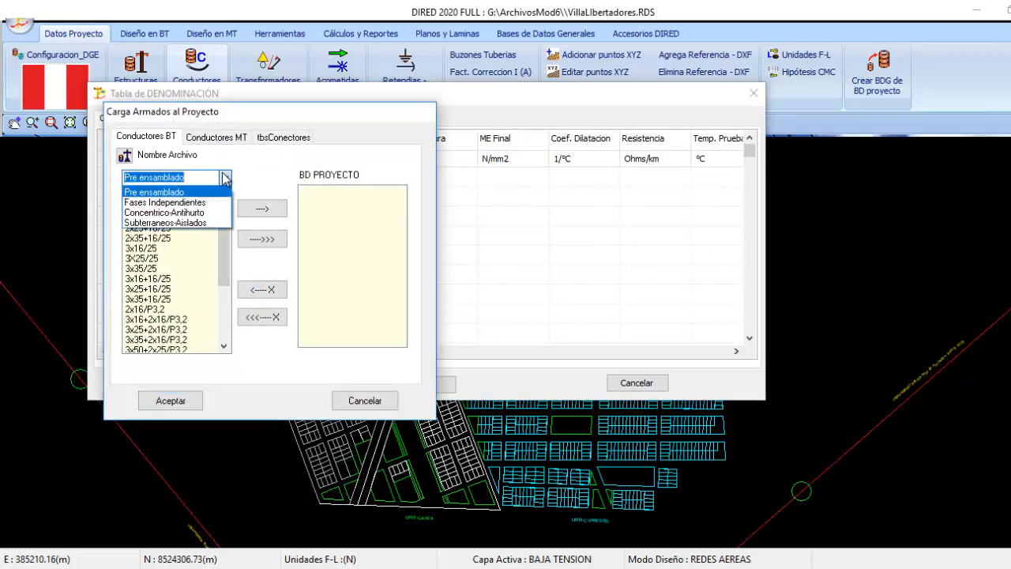
pyautogui.click(154, 192)
pyautogui.click(150, 238)
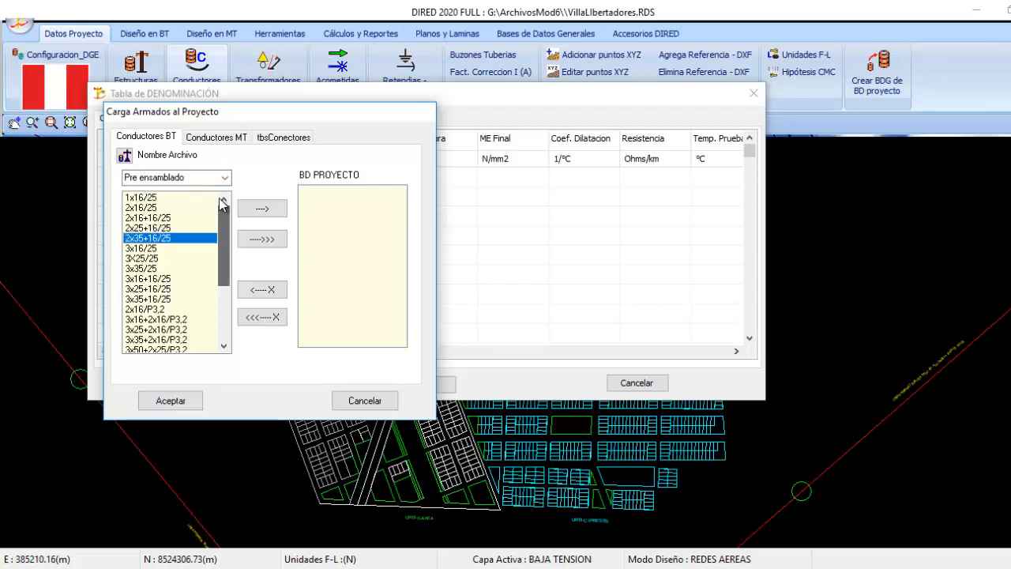
pyautogui.click(263, 238)
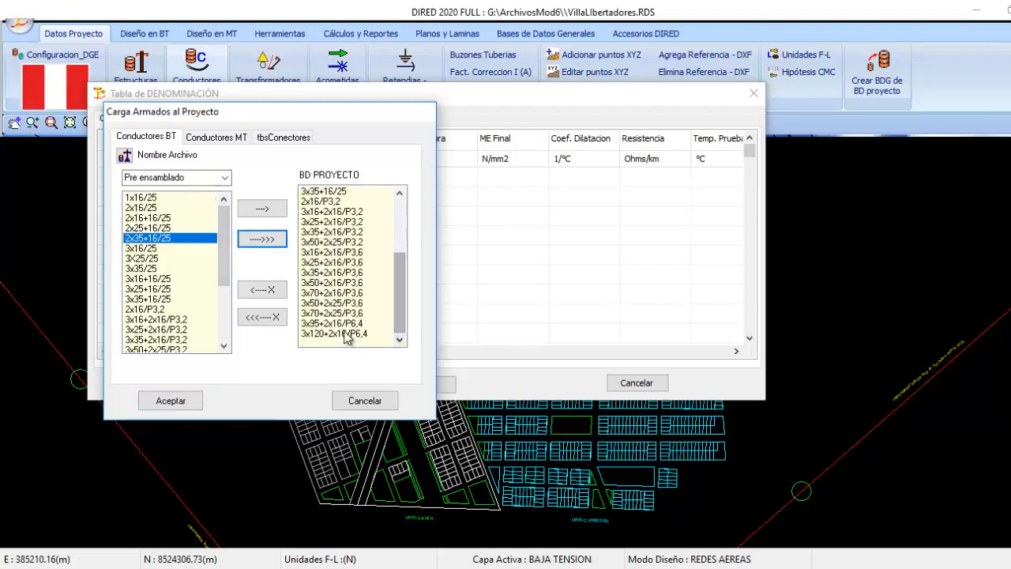
# Remove the BT conductors 3x120+2x16/P6,4, 3x95+2x16/P6,4 and 3x70+2x25/P3,6 from the project list
pyautogui.click(267, 289)
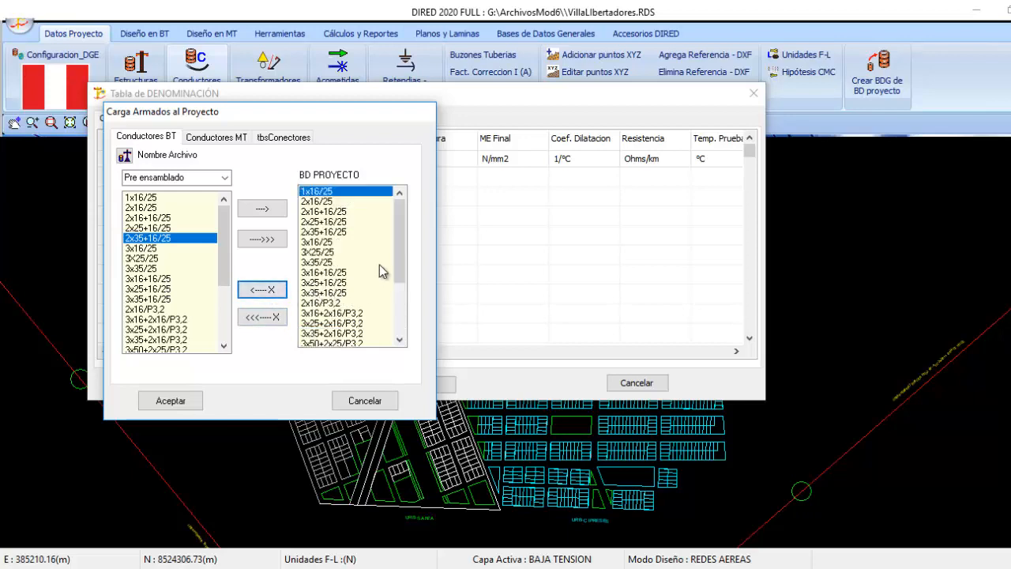
pyautogui.scroll(-3, 377, 277)
pyautogui.click(348, 334)
pyautogui.click(267, 289)
pyautogui.scroll(-3, 372, 305)
pyautogui.click(337, 335)
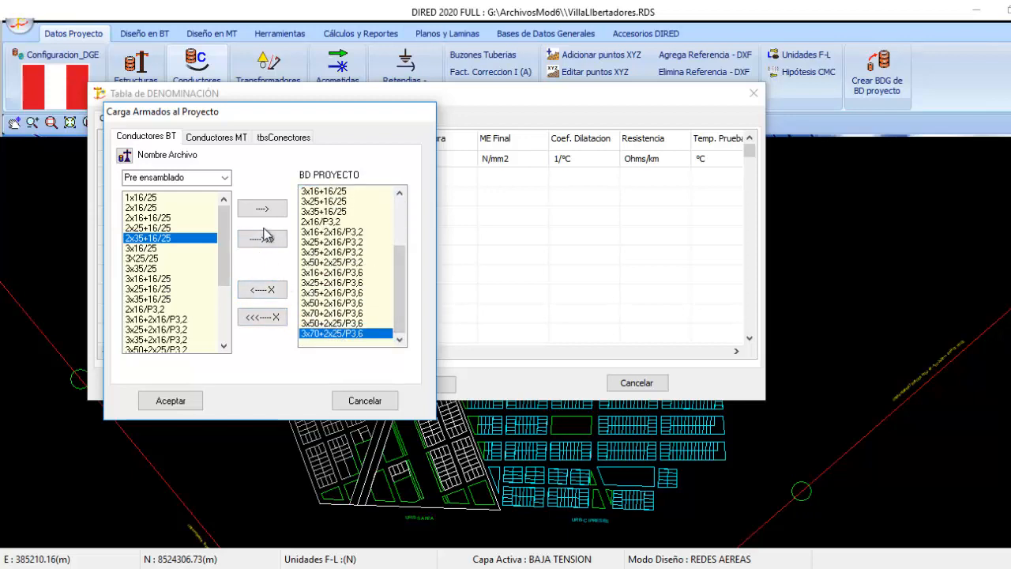
pyautogui.click(266, 289)
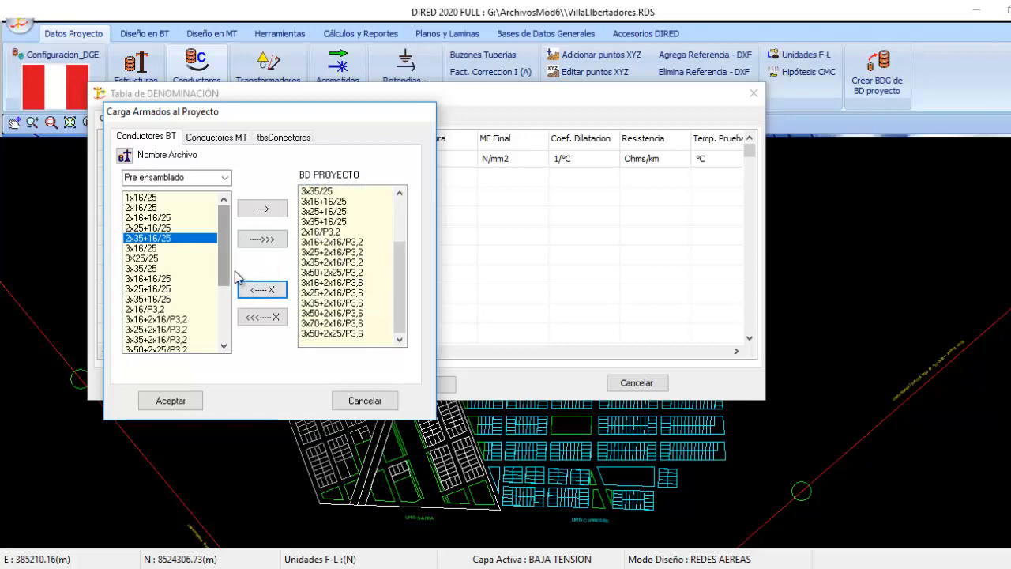
# Add the Fases Independientes MT conductors AAAC-35 and AAAC-70 to the project list
pyautogui.click(227, 138)
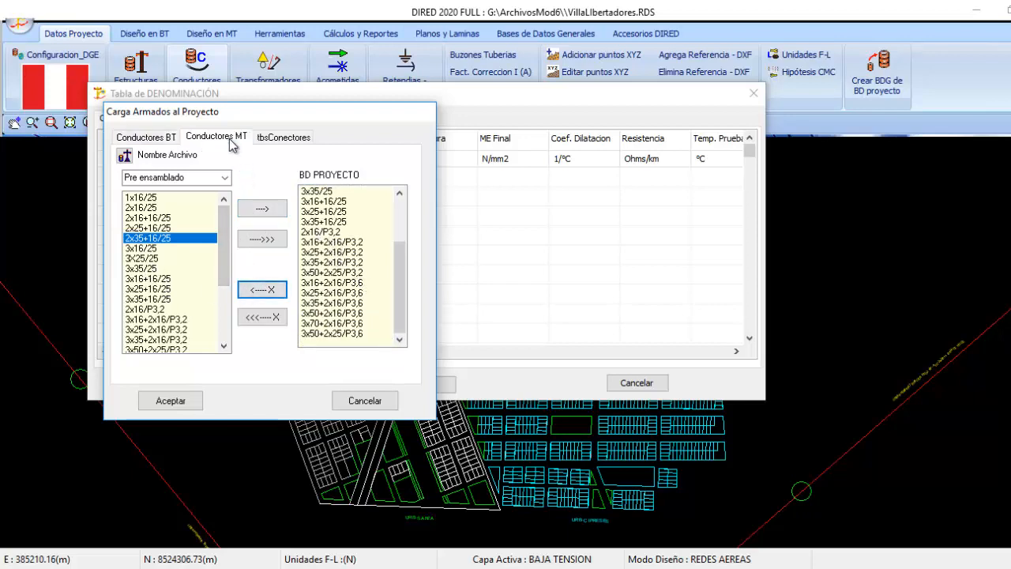
pyautogui.click(219, 178)
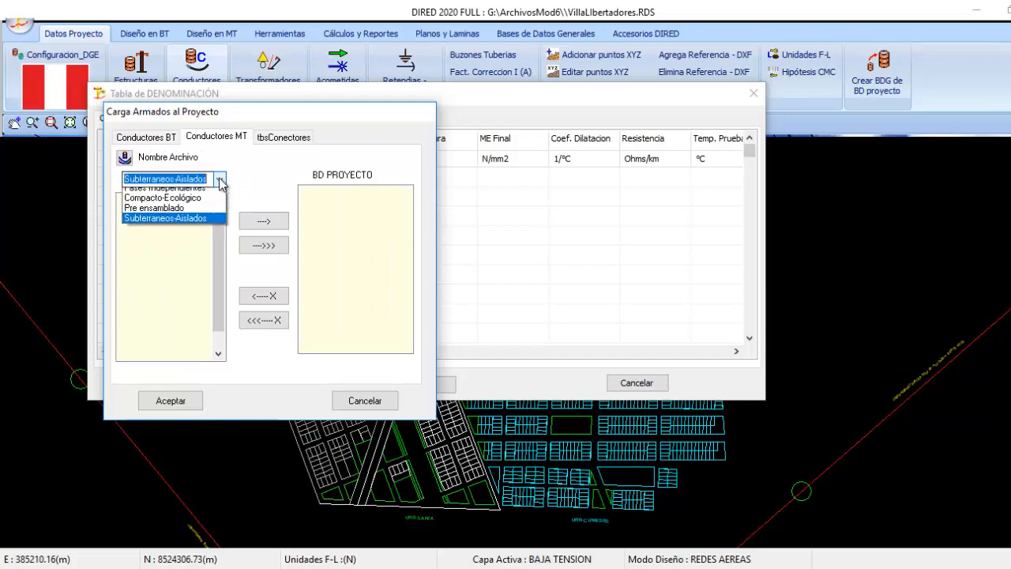
pyautogui.click(190, 195)
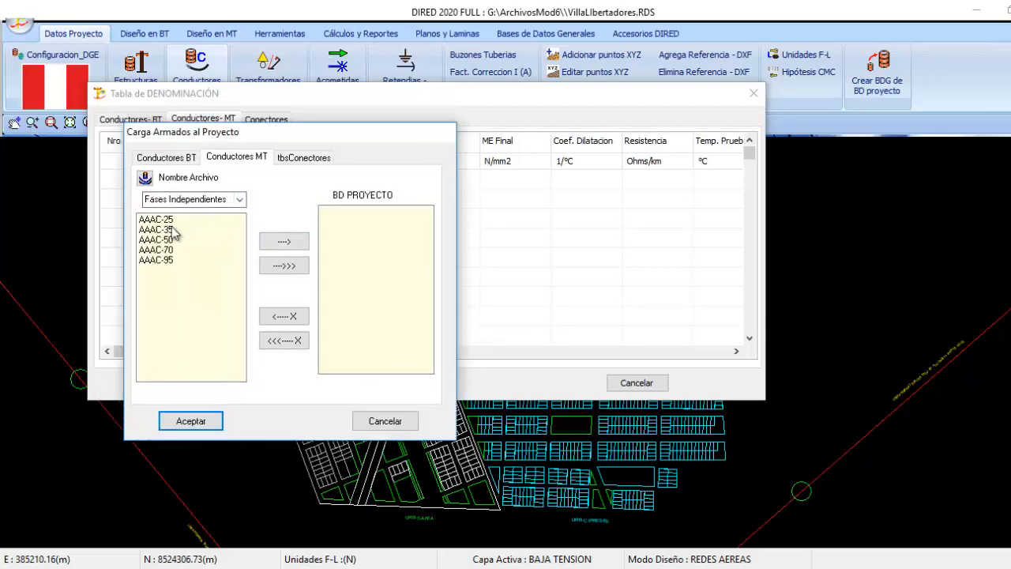
pyautogui.doubleClick(178, 229)
pyautogui.doubleClick(225, 250)
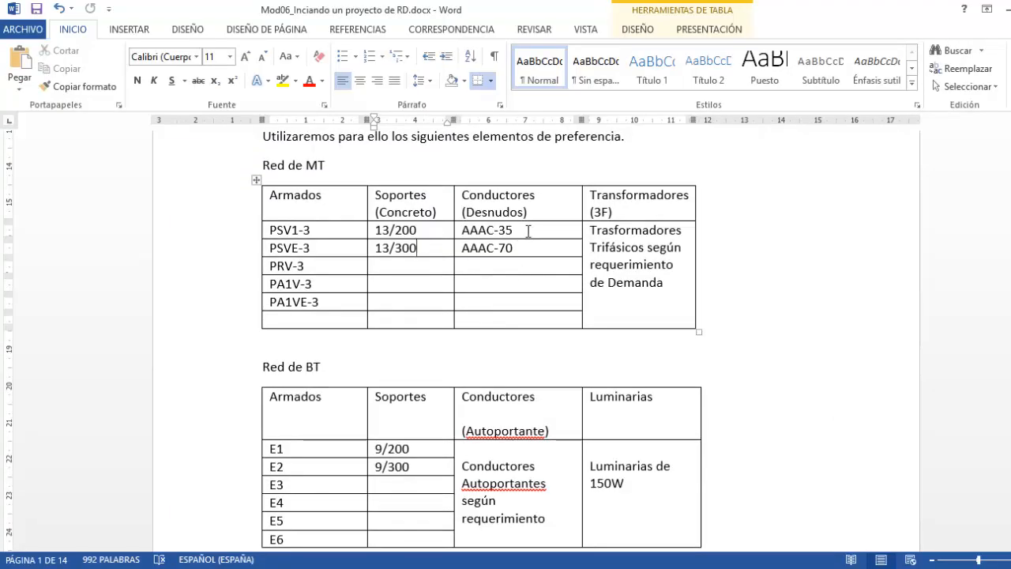
# Compare the selected BT and MT conductors with the preferred ones in the Word document and accept the selection
pyautogui.click(528, 231)
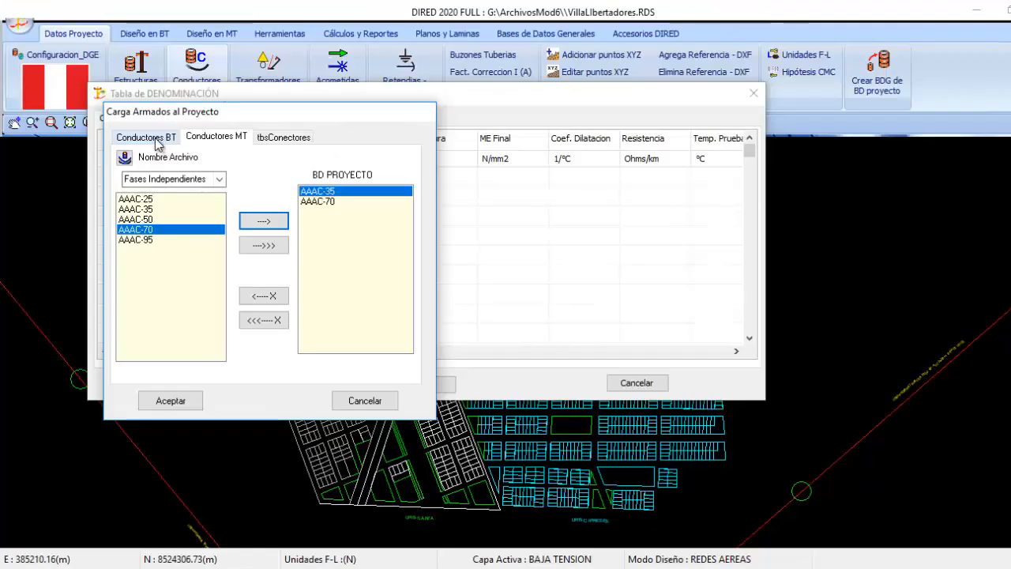
pyautogui.click(158, 139)
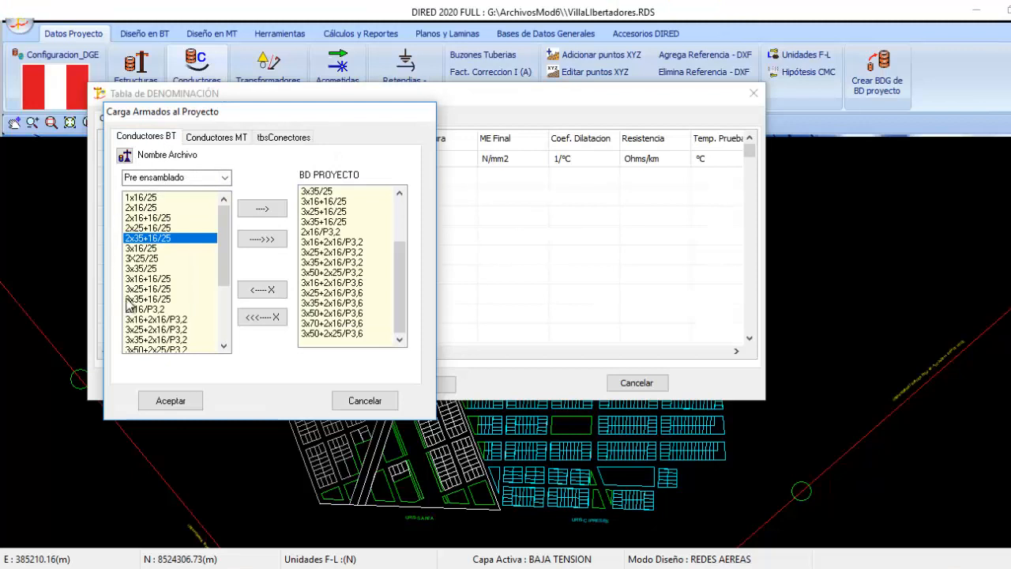
pyautogui.click(230, 137)
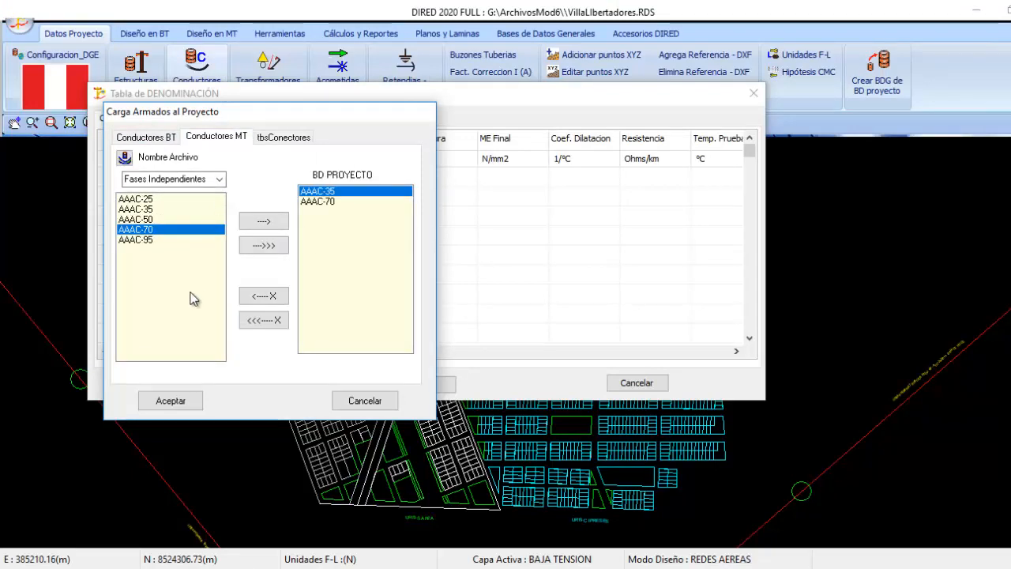
pyautogui.click(171, 400)
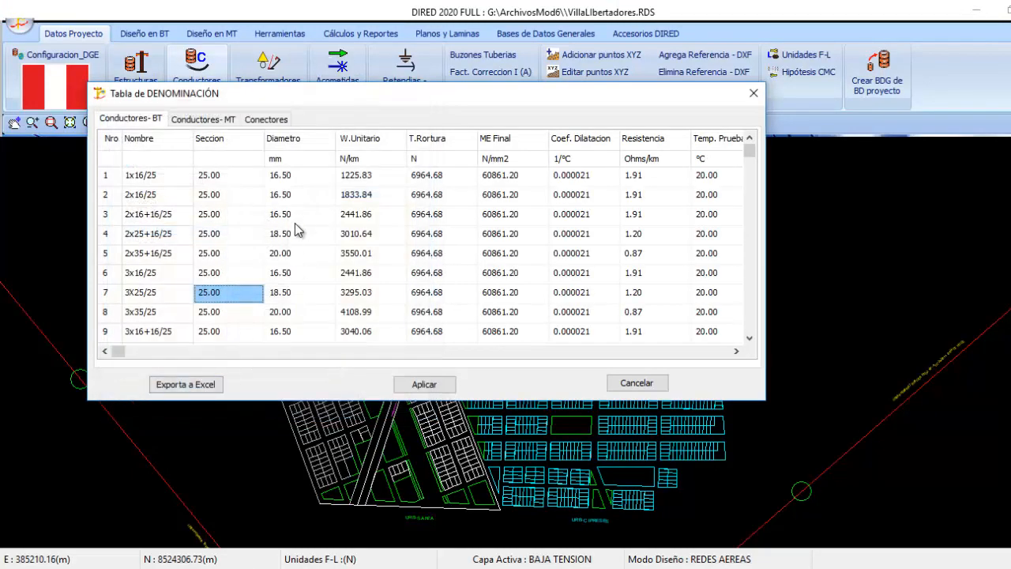
# Review the project's MT and BT conductor tables and apply them
pyautogui.click(207, 119)
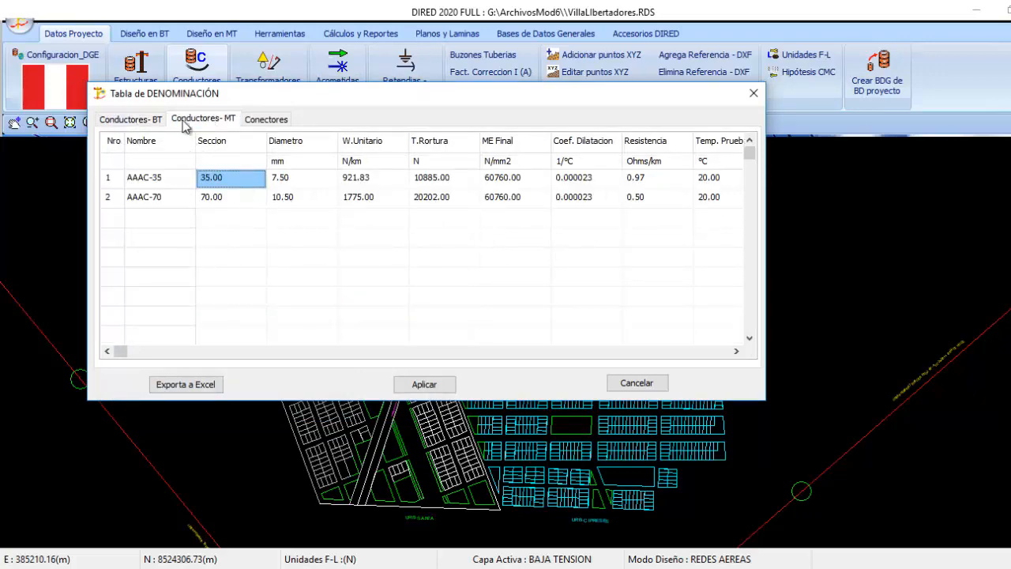
pyautogui.click(150, 120)
pyautogui.click(446, 387)
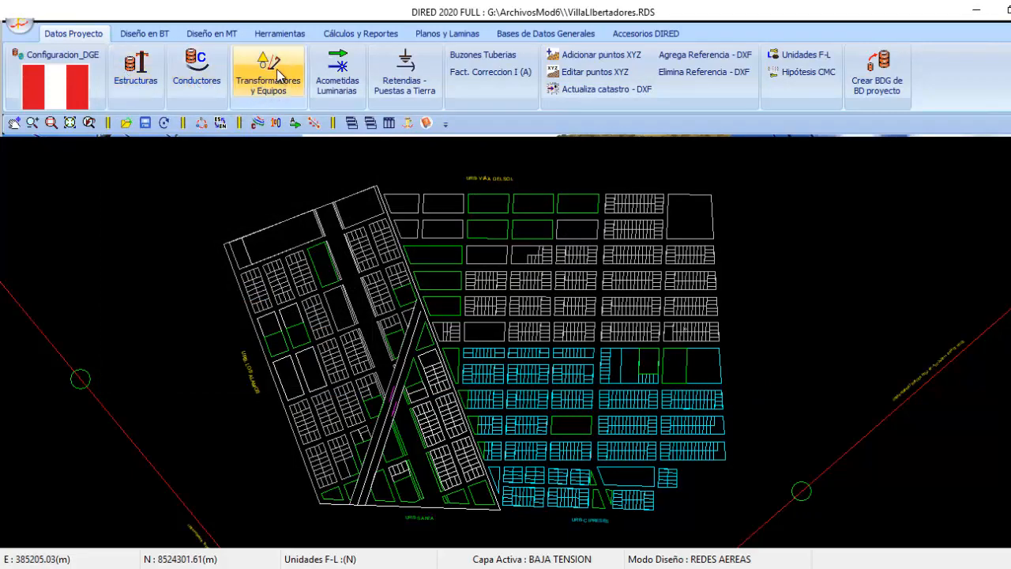
# Purge all existing transformers from the project's transformer table
pyautogui.click(267, 90)
pyautogui.click(141, 66)
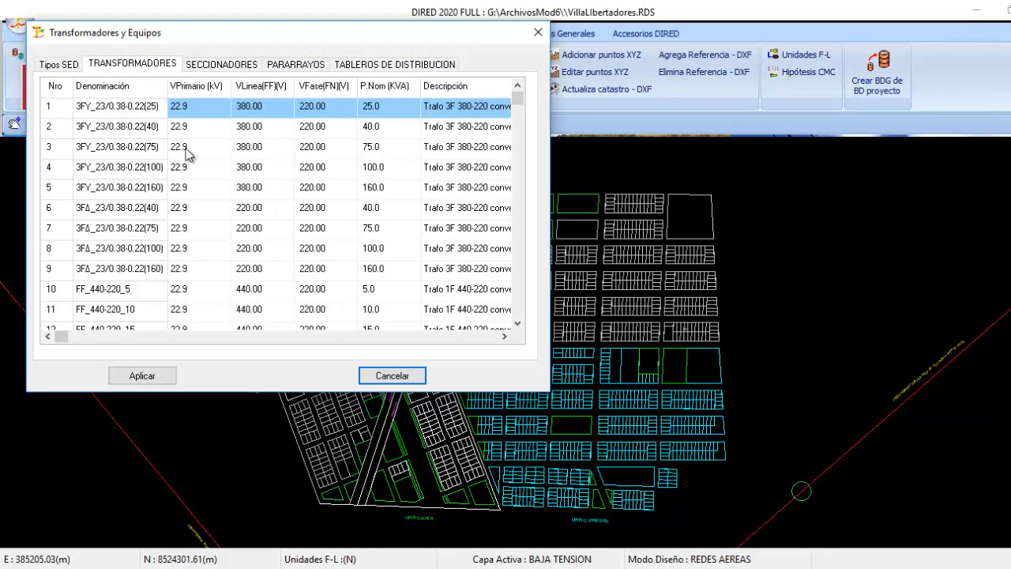
pyautogui.rightClick(184, 149)
pyautogui.click(232, 200)
# Add the 22.9 kV transformers 3FY_23/0.38-0.22(25), 3FY_23/0.38-0.22(40) and 3FY_23/0.38-0.22(75) to the project database
pyautogui.rightClick(197, 131)
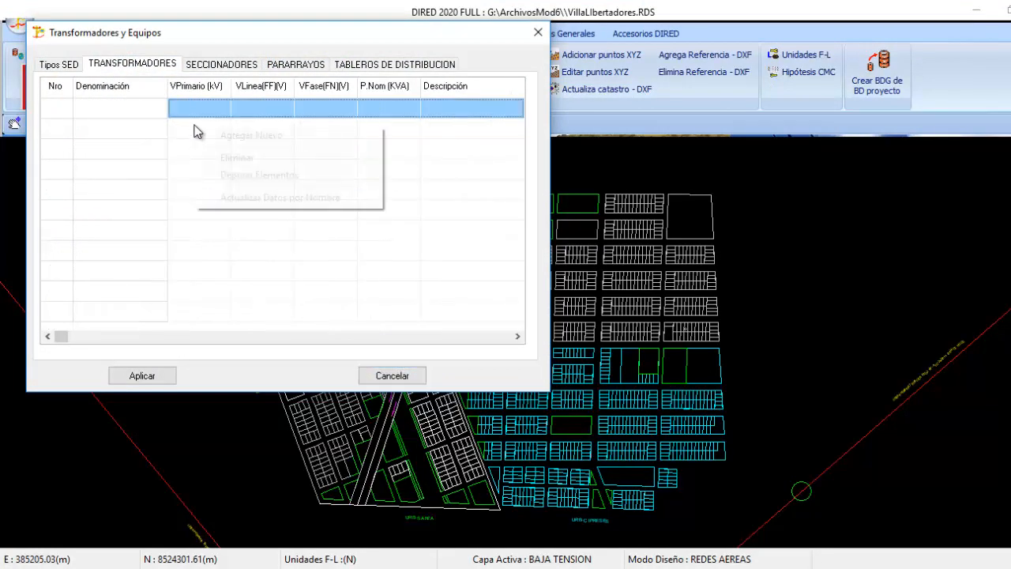
pyautogui.click(245, 140)
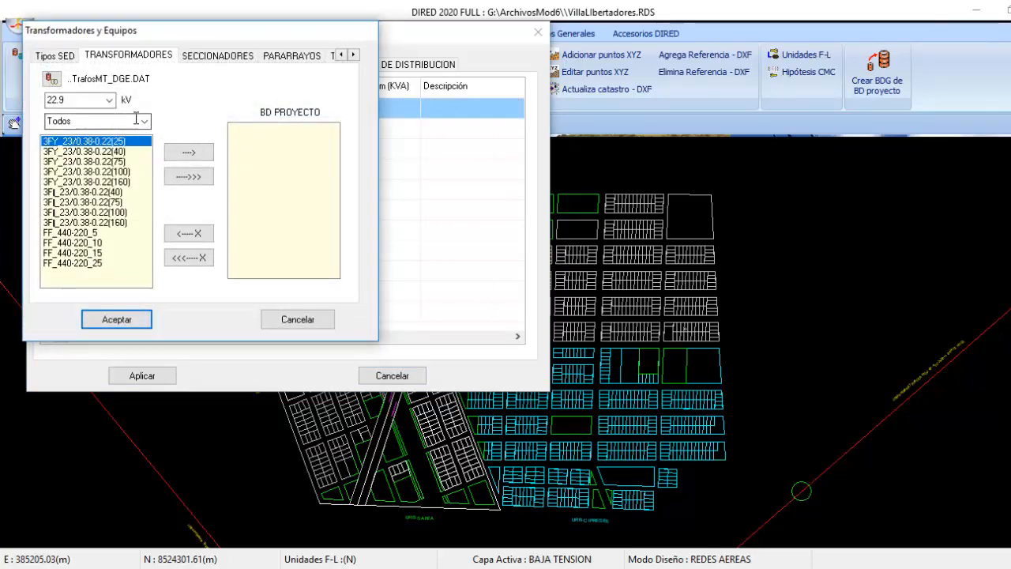
pyautogui.click(109, 101)
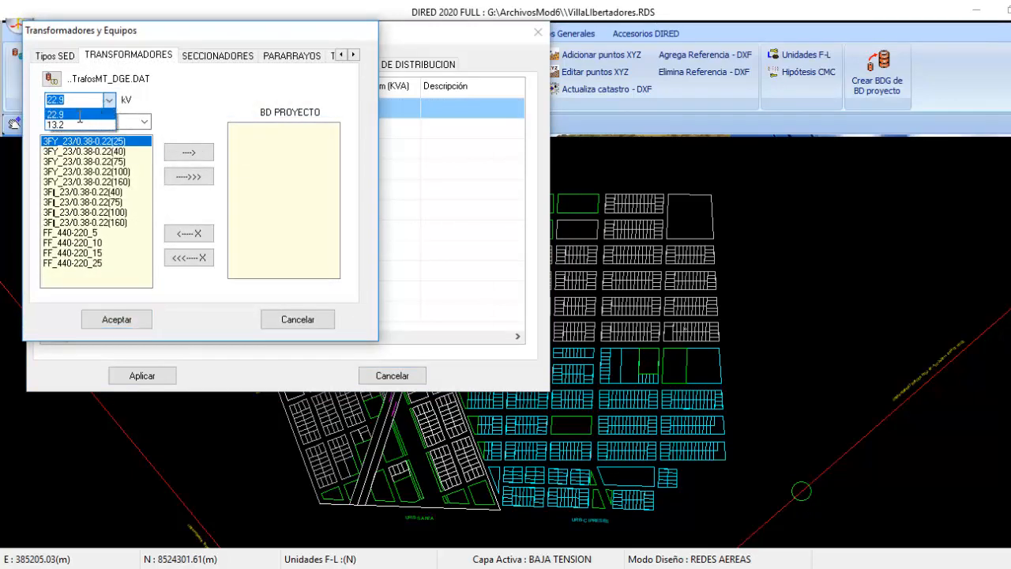
pyautogui.click(80, 115)
pyautogui.click(146, 123)
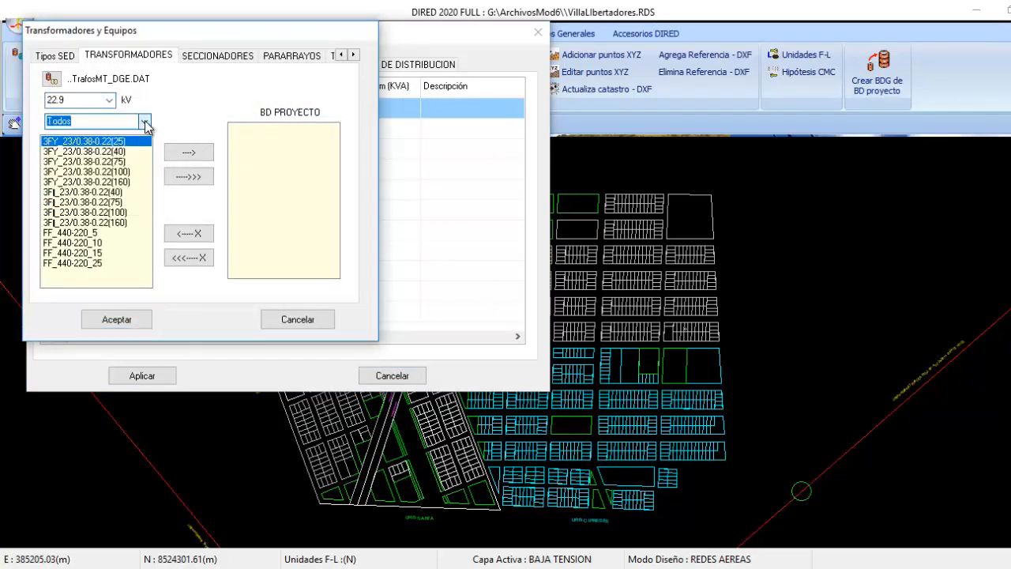
pyautogui.click(94, 141)
pyautogui.click(188, 153)
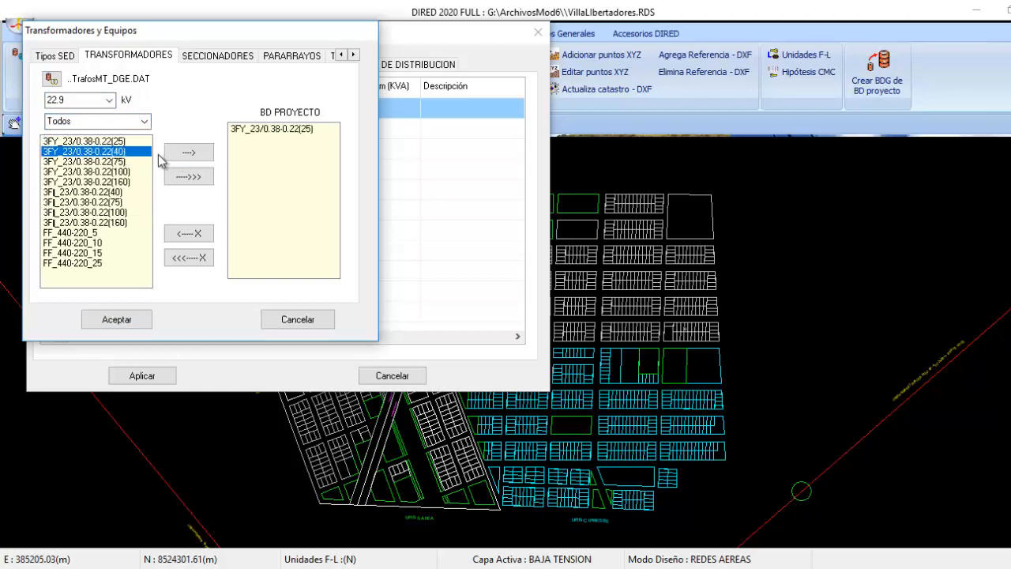
pyautogui.click(183, 157)
pyautogui.click(183, 157)
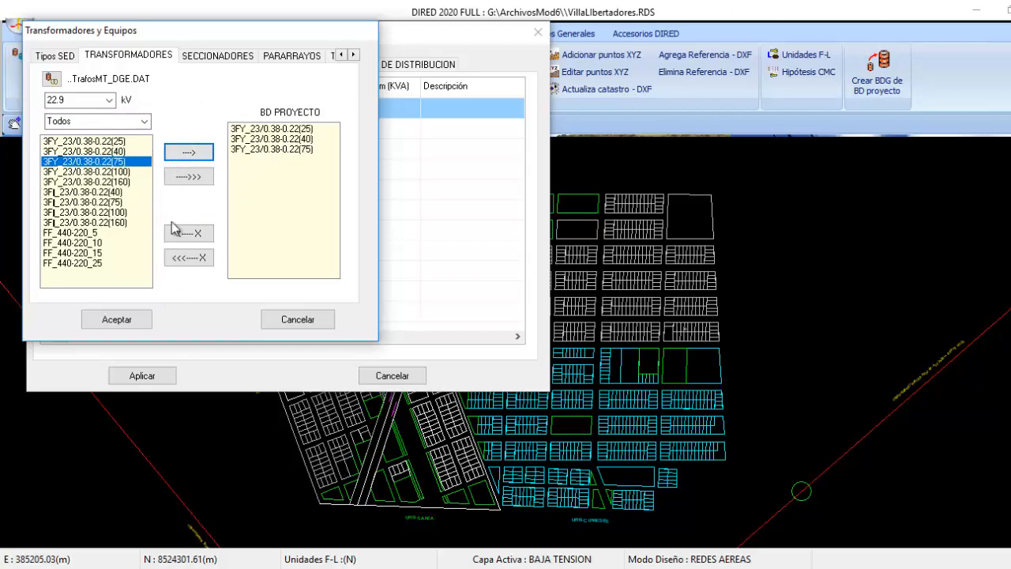
pyautogui.click(122, 324)
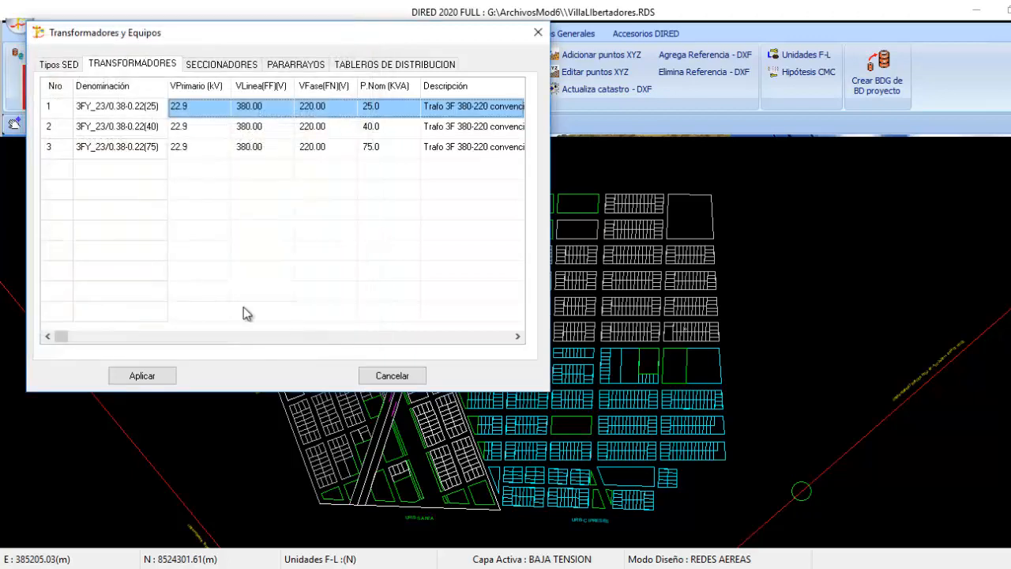
# Review the transformer, sectionalizer, surge arrester and distribution board tables and apply the equipment selection
pyautogui.click(239, 152)
pyautogui.press('Up')
pyautogui.press('Up')
pyautogui.click(224, 65)
pyautogui.click(290, 66)
pyautogui.click(362, 66)
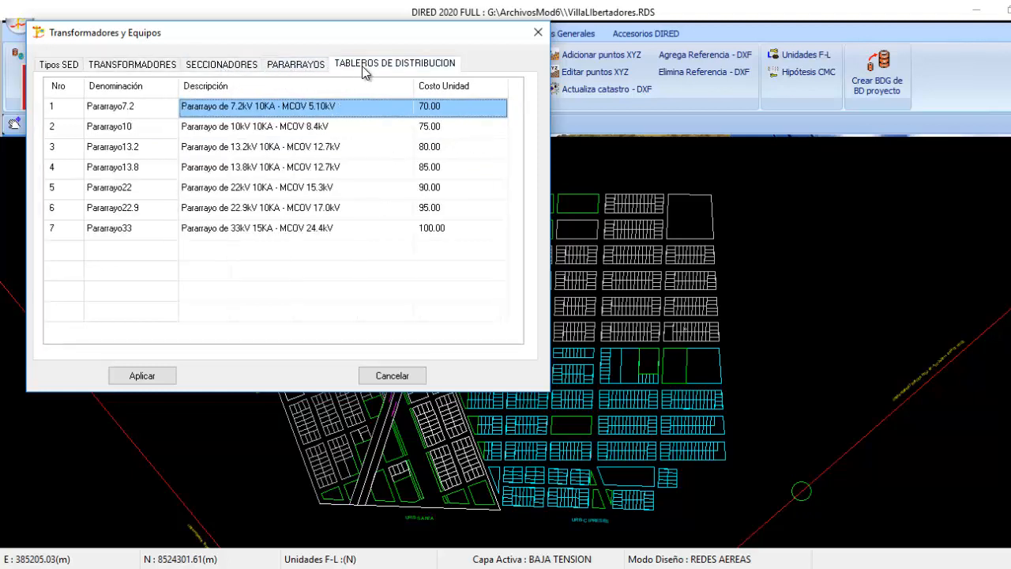
pyautogui.click(135, 64)
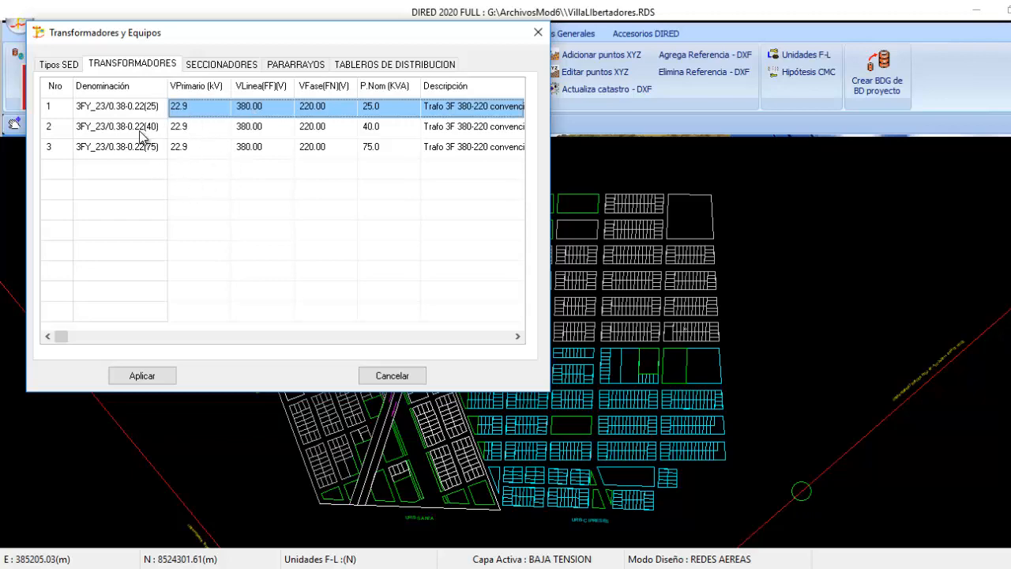
pyautogui.click(143, 377)
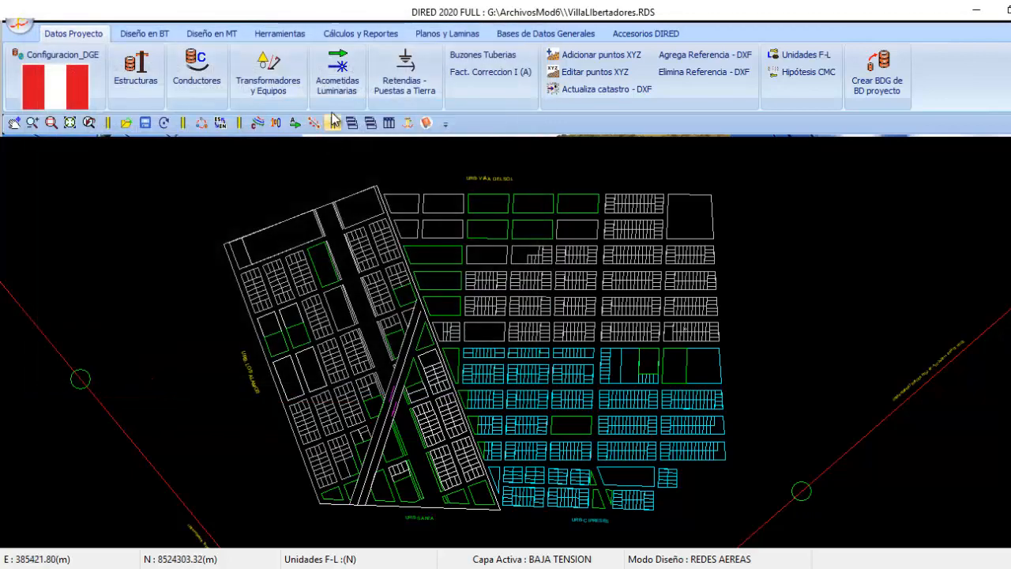
# Examine the maximum lengths of the three service connection types and the outputs of the connection boxes
pyautogui.click(338, 69)
pyautogui.click(181, 161)
pyautogui.click(183, 139)
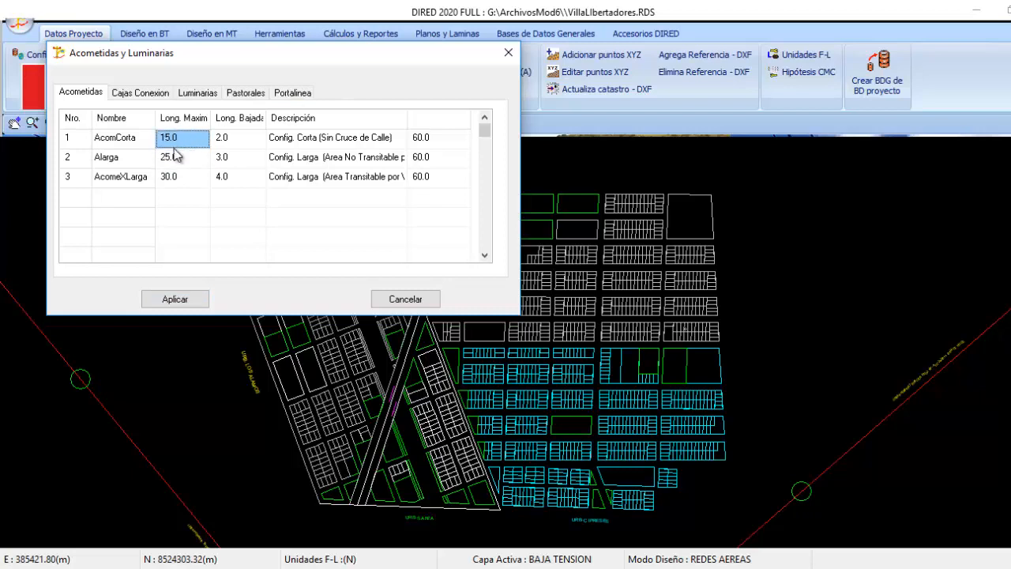
pyautogui.click(178, 157)
pyautogui.click(177, 176)
pyautogui.click(182, 160)
pyautogui.press('Up')
pyautogui.click(178, 158)
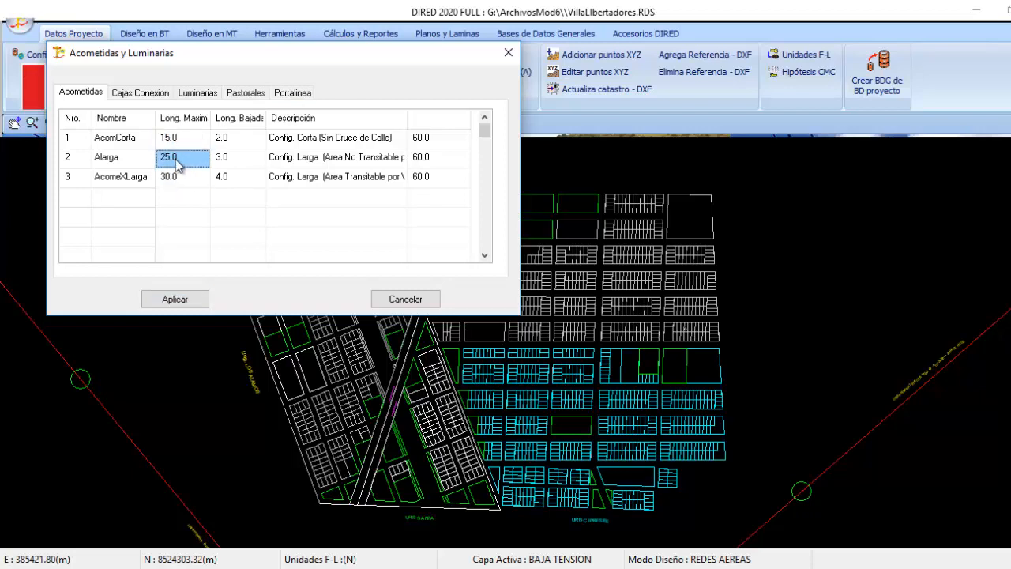
pyautogui.click(178, 176)
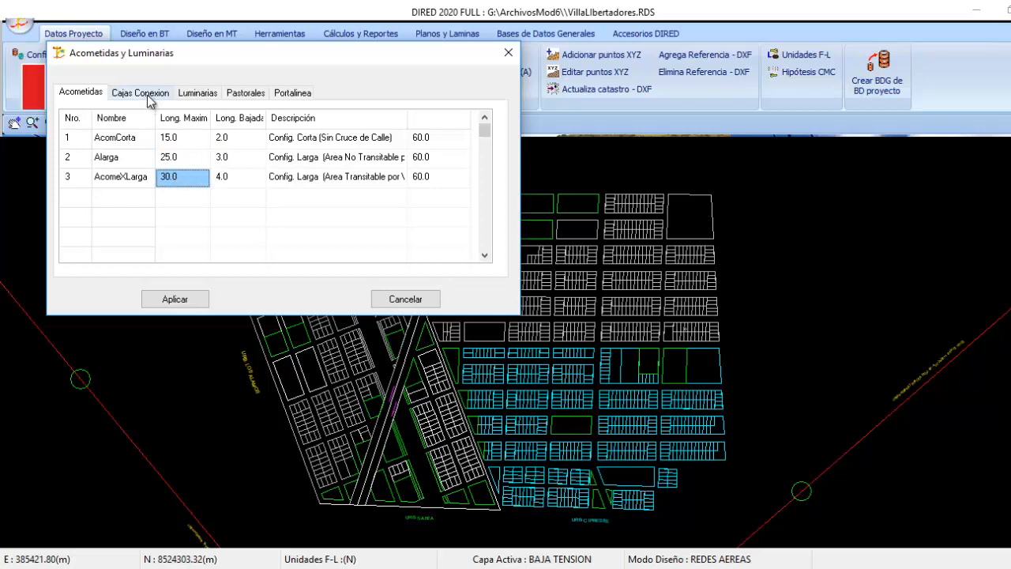
pyautogui.click(142, 92)
pyautogui.click(198, 159)
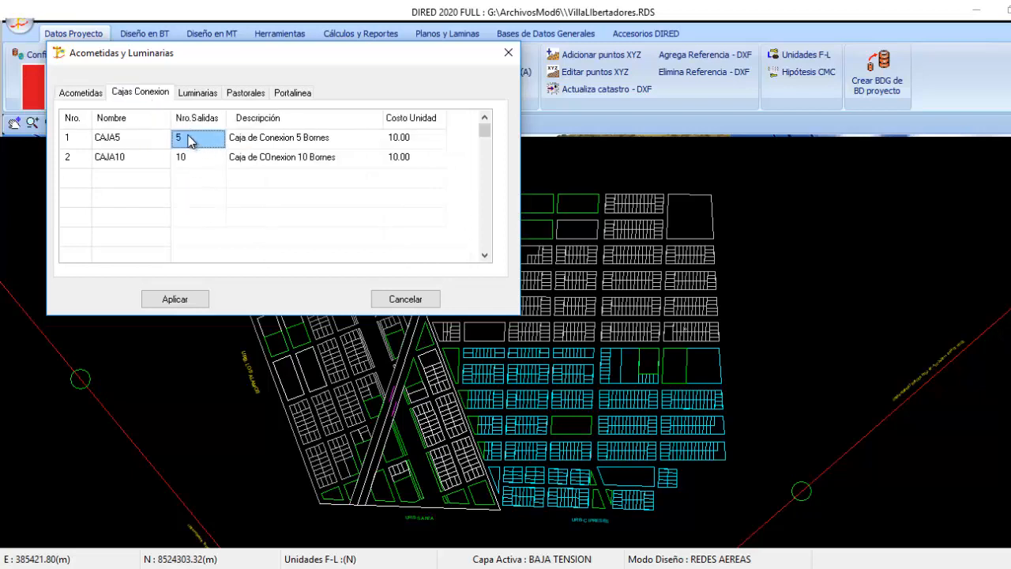
# Purge all existing luminaires from the project's luminaire table
pyautogui.click(197, 94)
pyautogui.click(181, 154)
pyautogui.rightClick(181, 150)
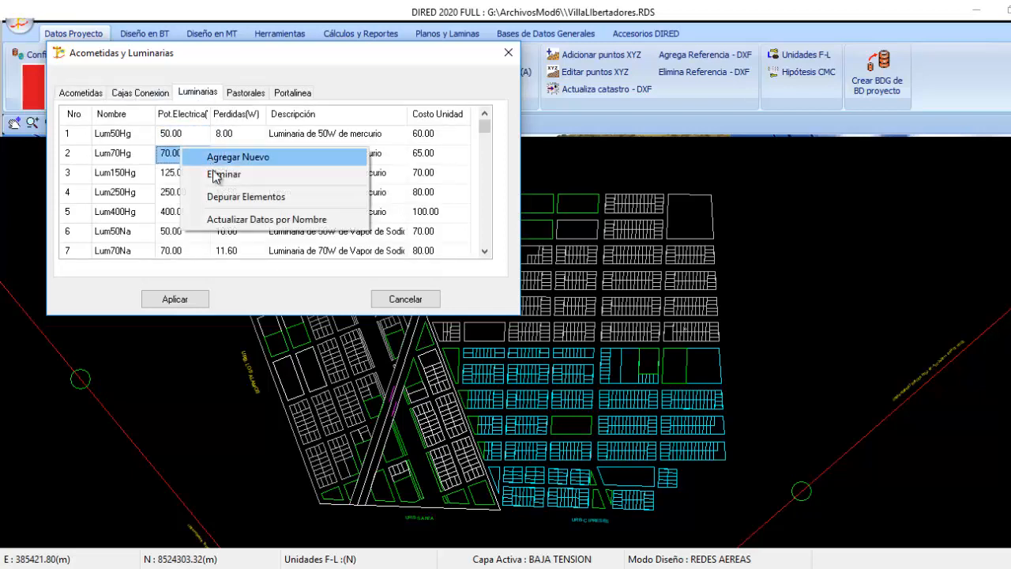
pyautogui.click(221, 197)
# Add the Lum150Hg luminaire to the project and apply the service connection and luminaire settings
pyautogui.rightClick(186, 153)
pyautogui.click(215, 158)
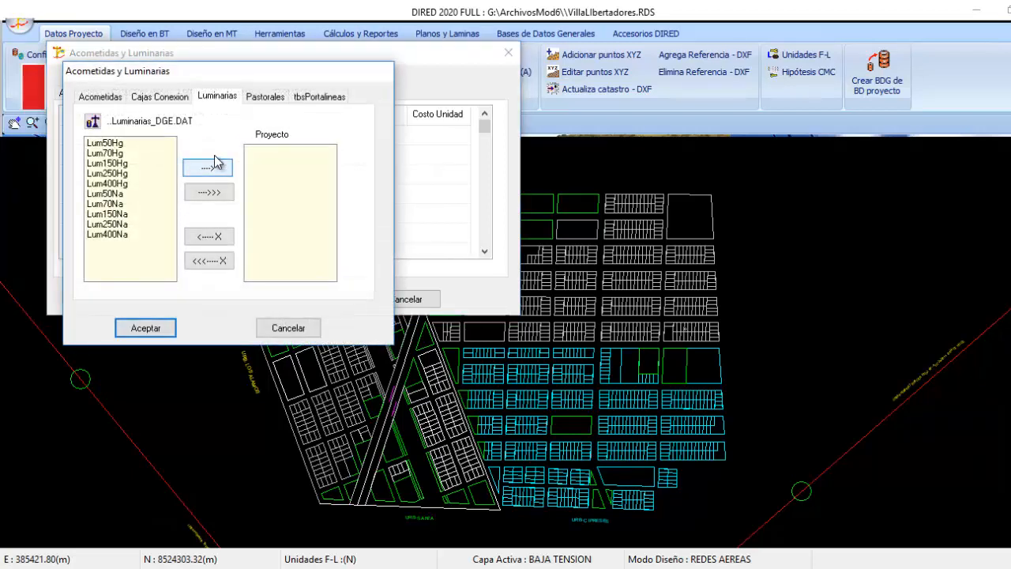
pyautogui.click(116, 163)
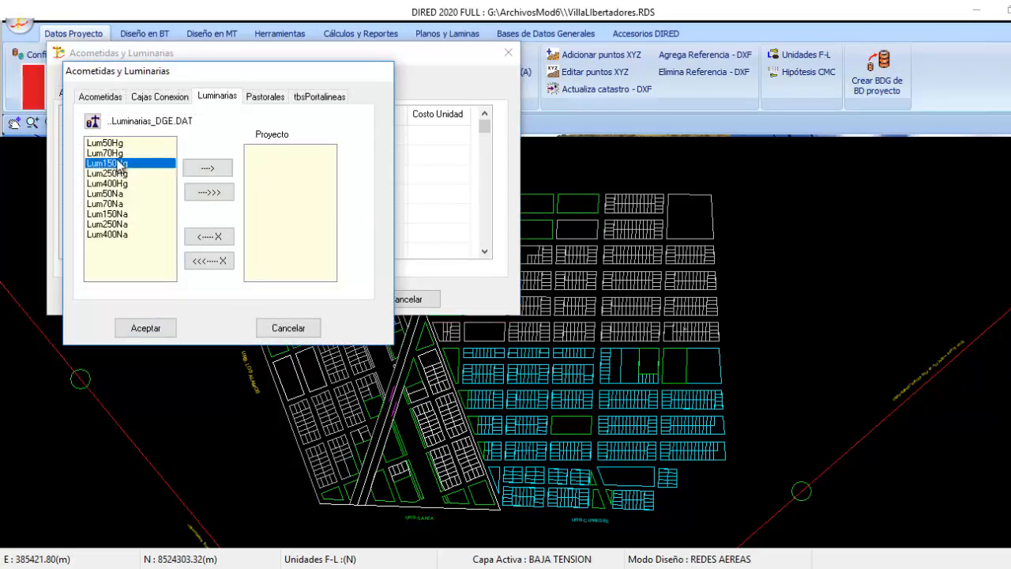
pyautogui.click(199, 169)
pyautogui.click(145, 328)
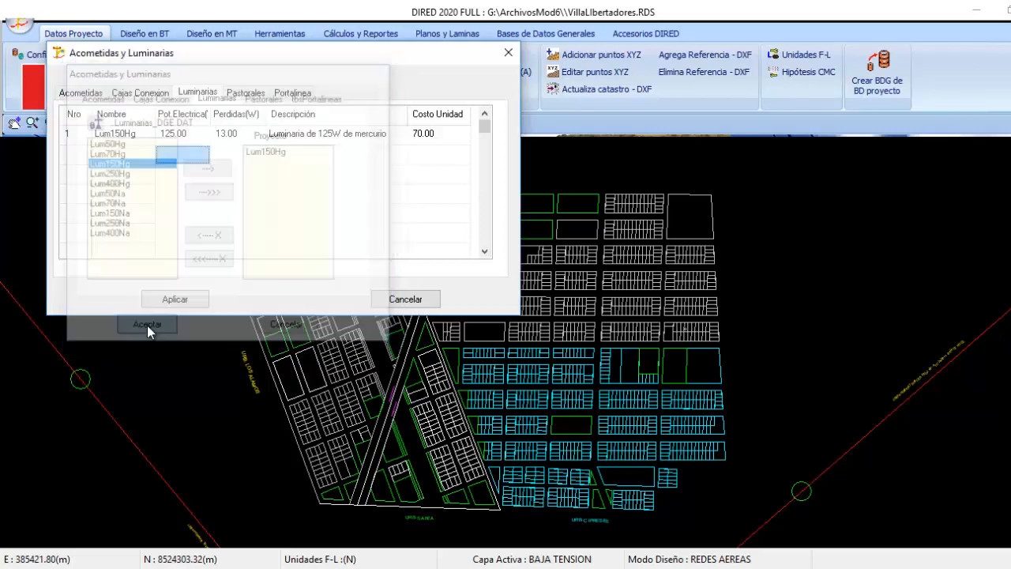
pyautogui.click(89, 95)
pyautogui.click(173, 296)
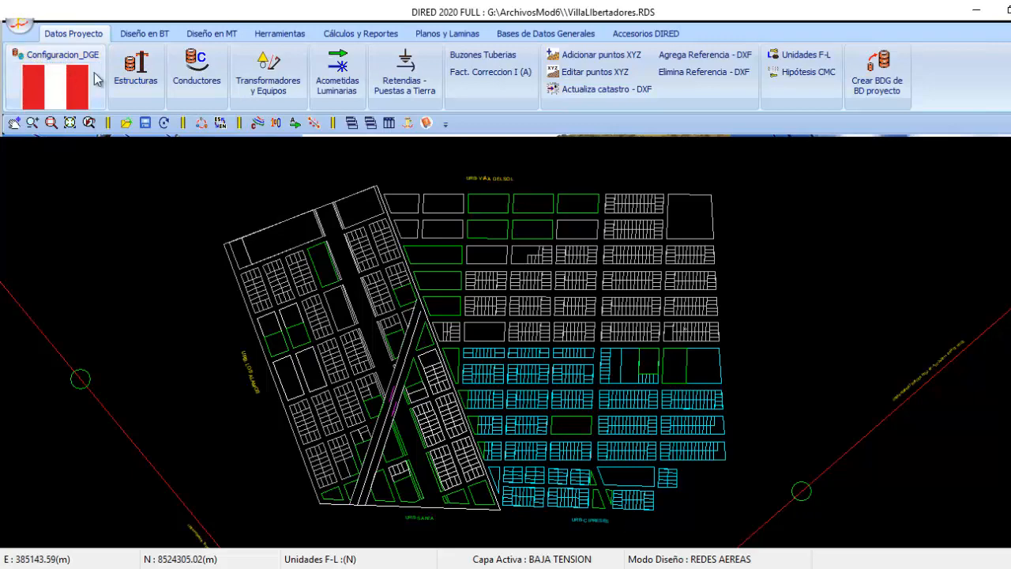
# Recheck the project's structure, conductor, transformer and service connection tables, applying each one
pyautogui.click(136, 67)
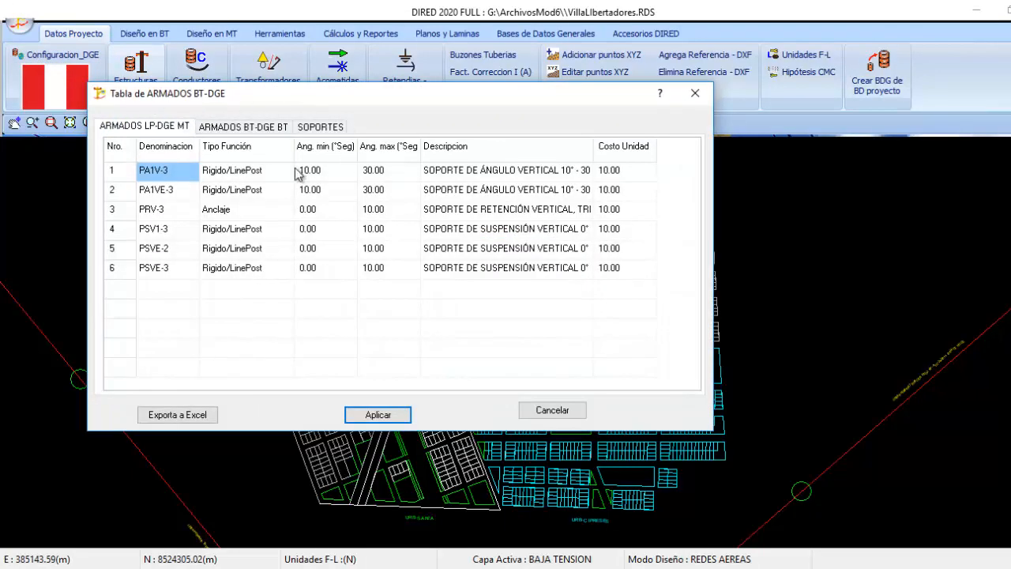
pyautogui.click(377, 414)
pyautogui.click(197, 67)
pyautogui.click(434, 404)
pyautogui.click(269, 70)
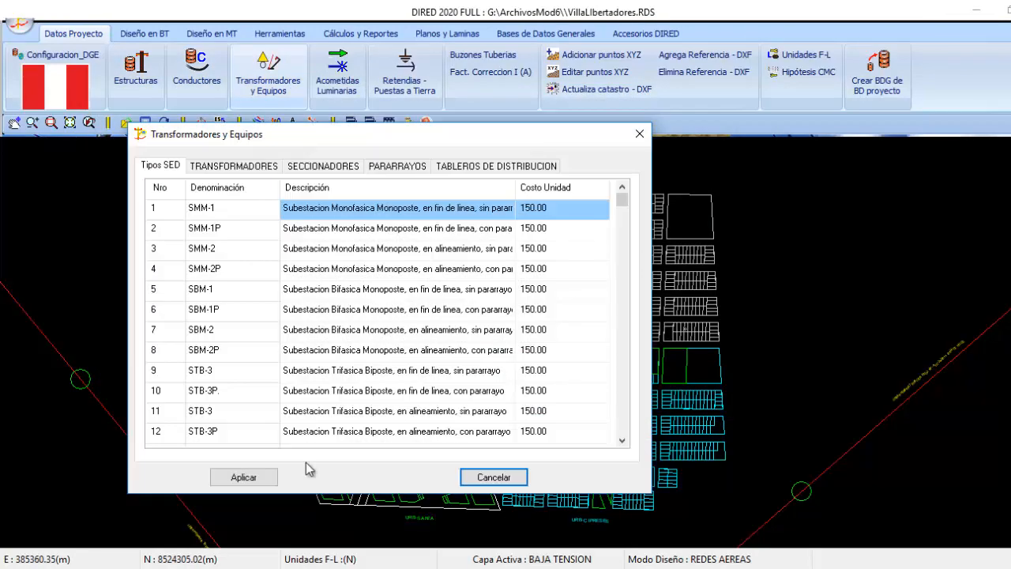
pyautogui.click(234, 166)
pyautogui.click(243, 477)
pyautogui.click(336, 75)
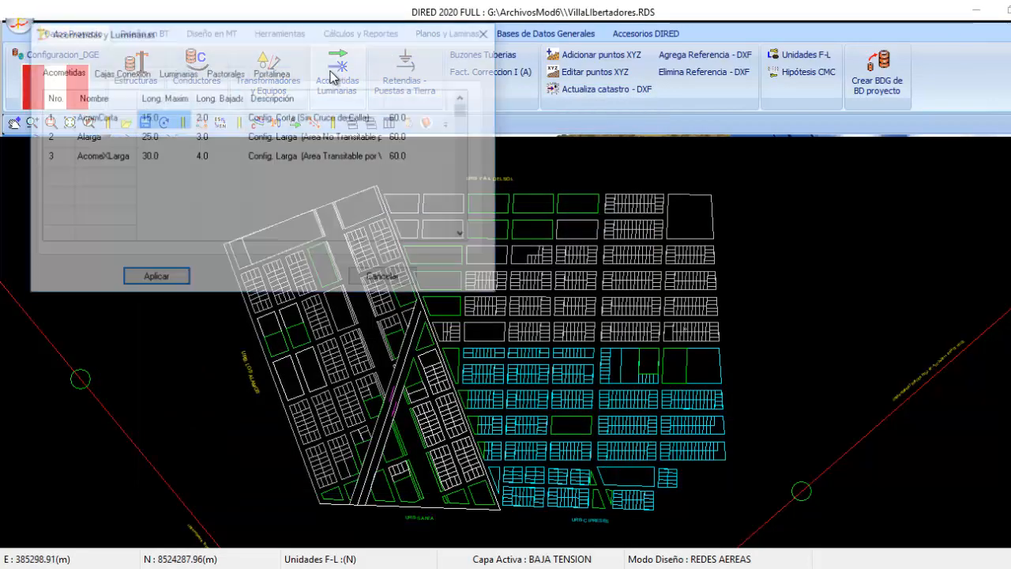
pyautogui.click(147, 277)
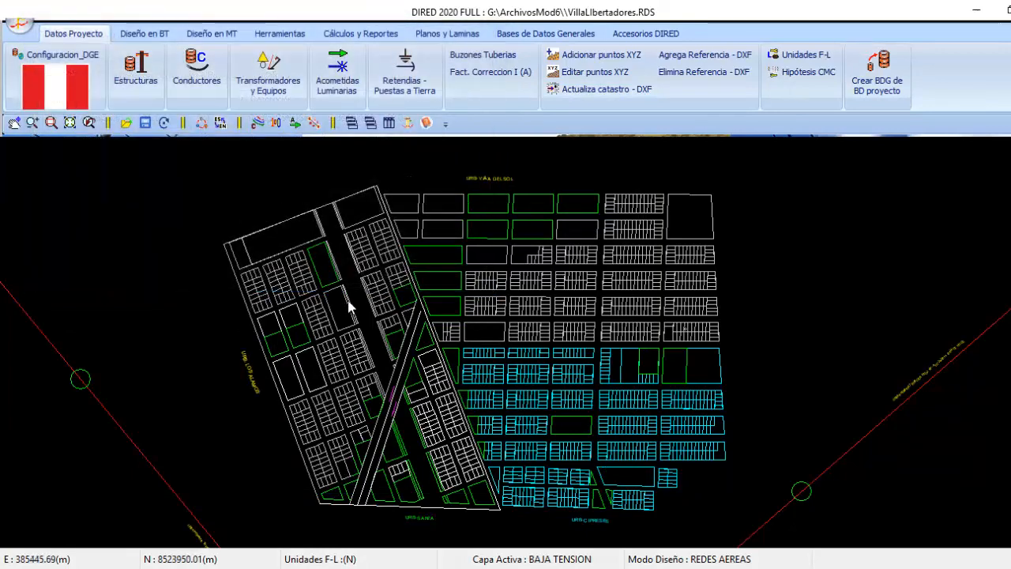
# Save the Villa Libertadores project
pyautogui.scroll(-1, 380, 255)
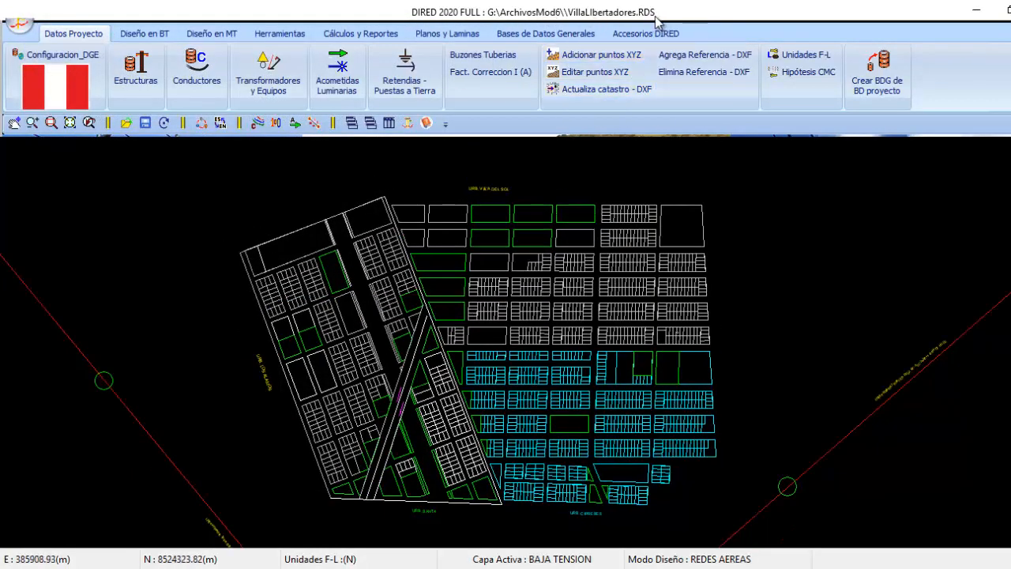
pyautogui.click(147, 125)
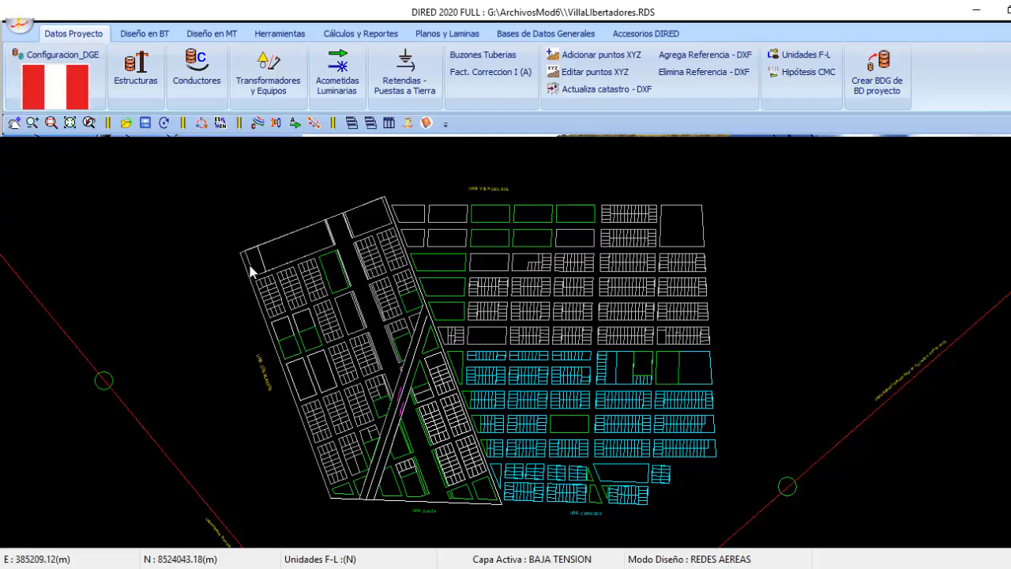
pyautogui.scroll(1, 238, 268)
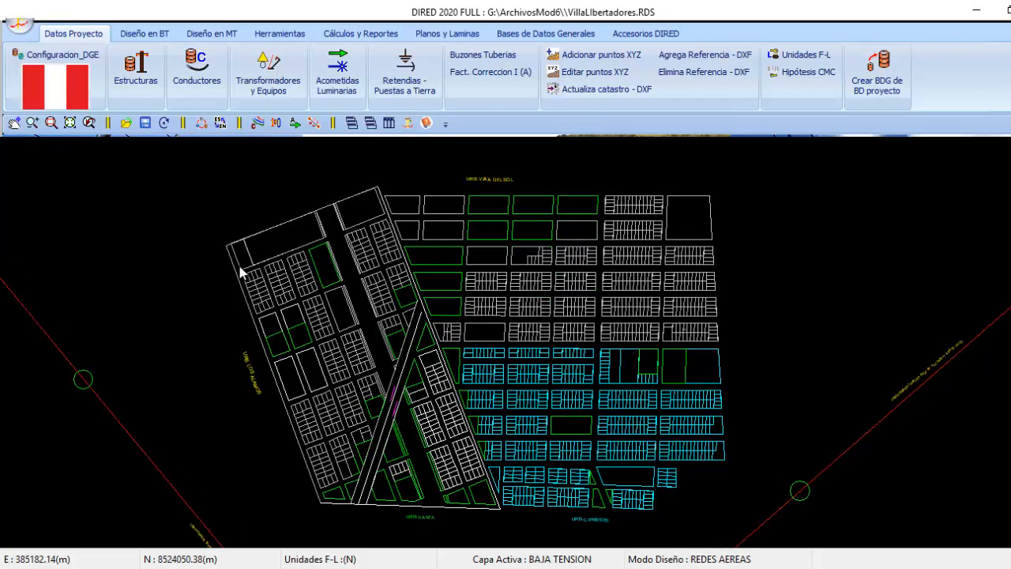